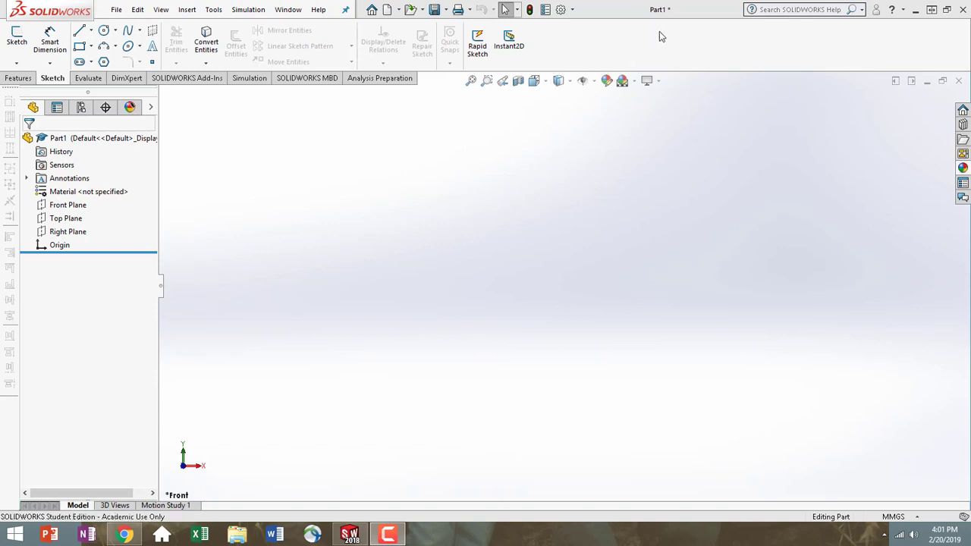
Set the document units to MMGS and orient the view normal to the Front Plane.
click(903, 517)
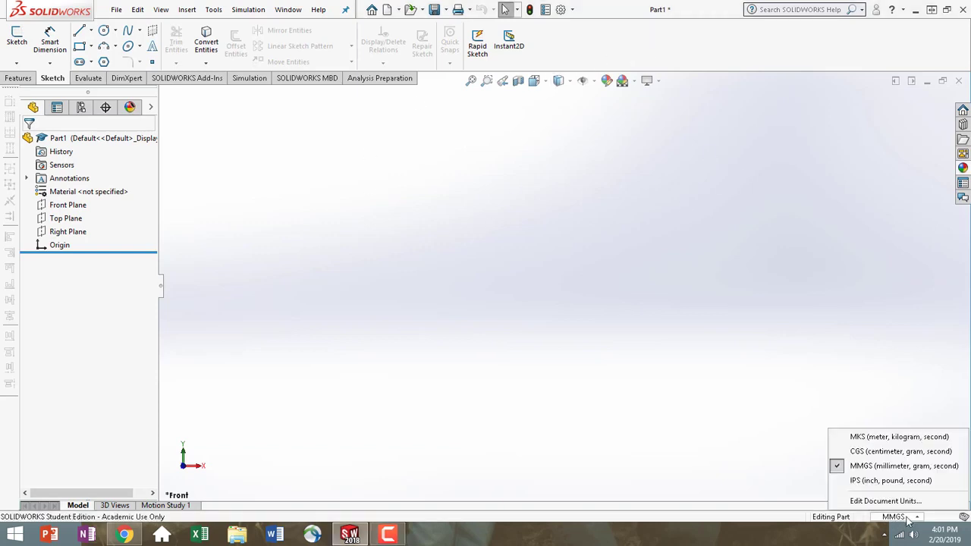
click(897, 468)
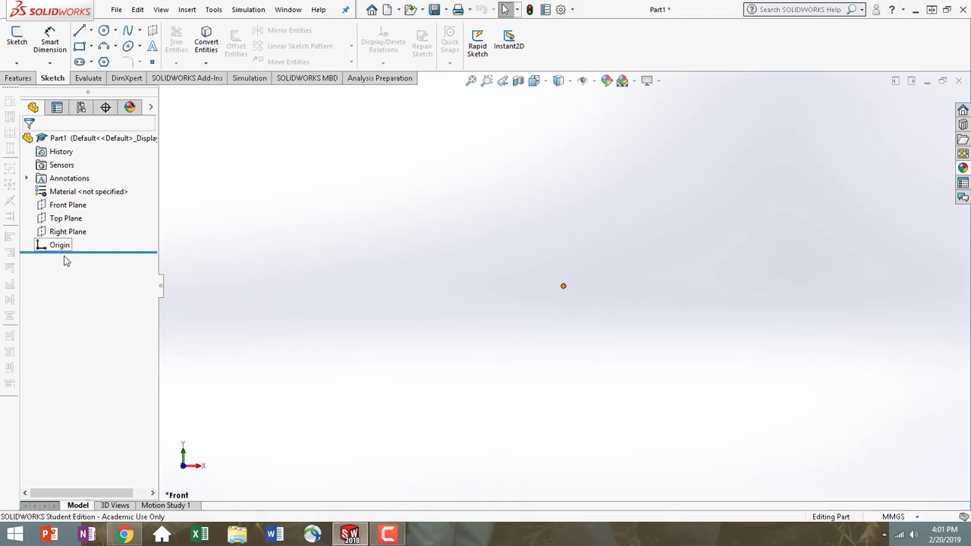
click(69, 205)
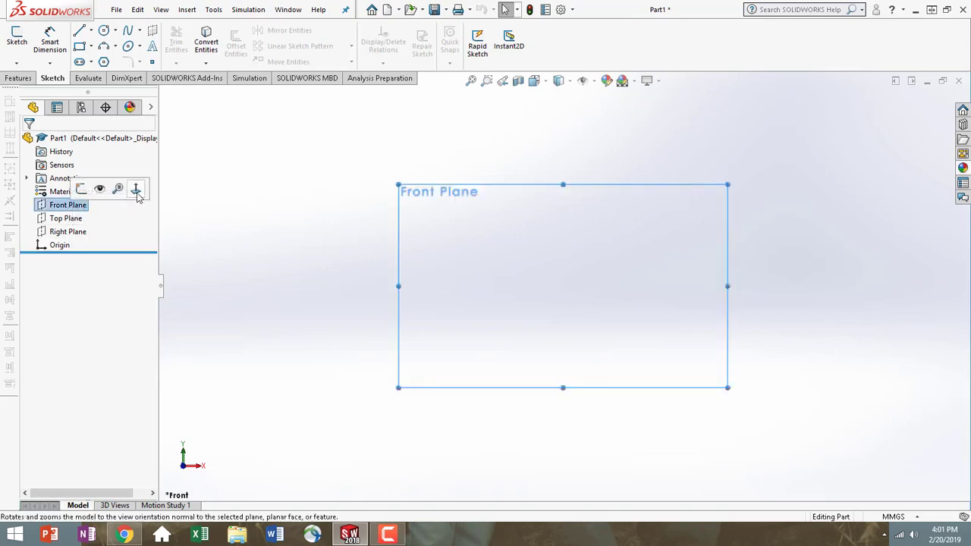
click(136, 189)
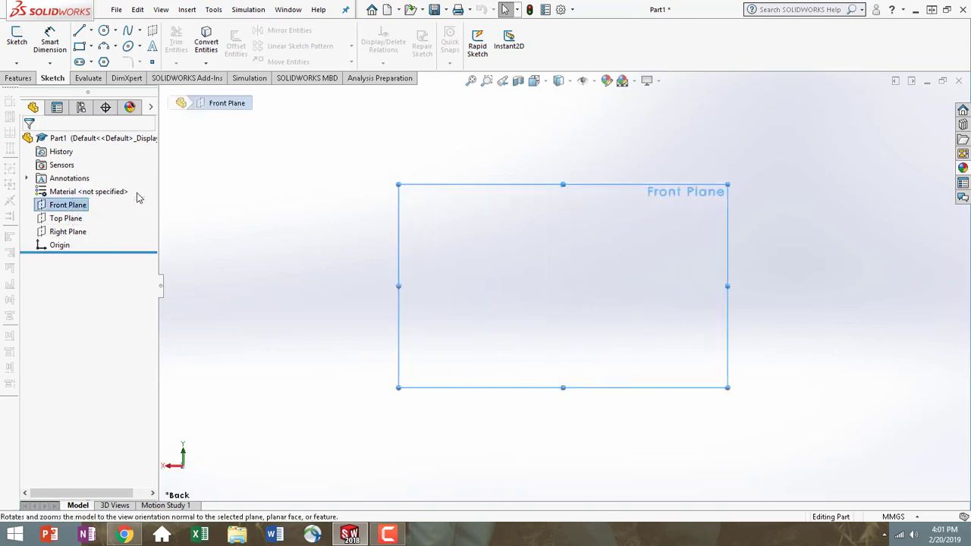
Sketch a horizontal line about 72.5 mm long from the origin on the Front Plane.
click(80, 31)
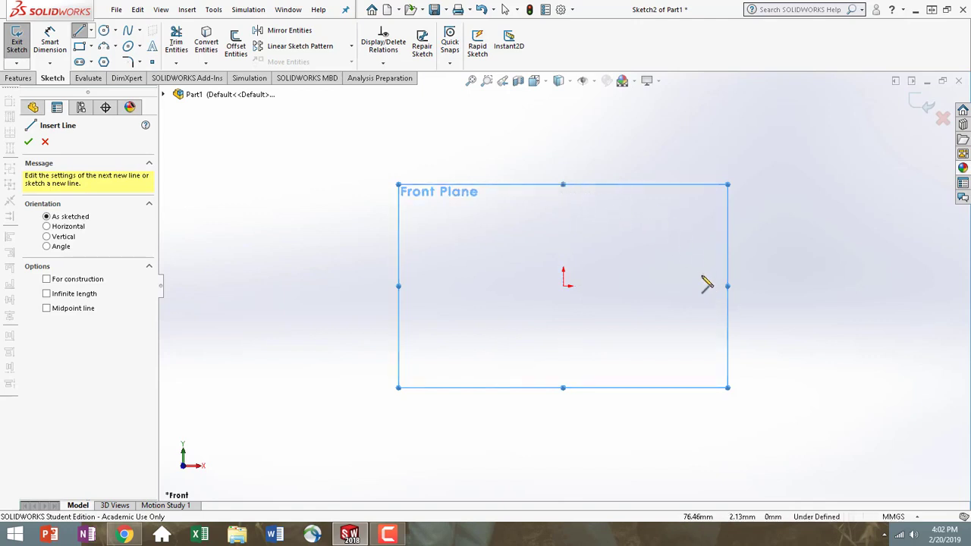
click(564, 286)
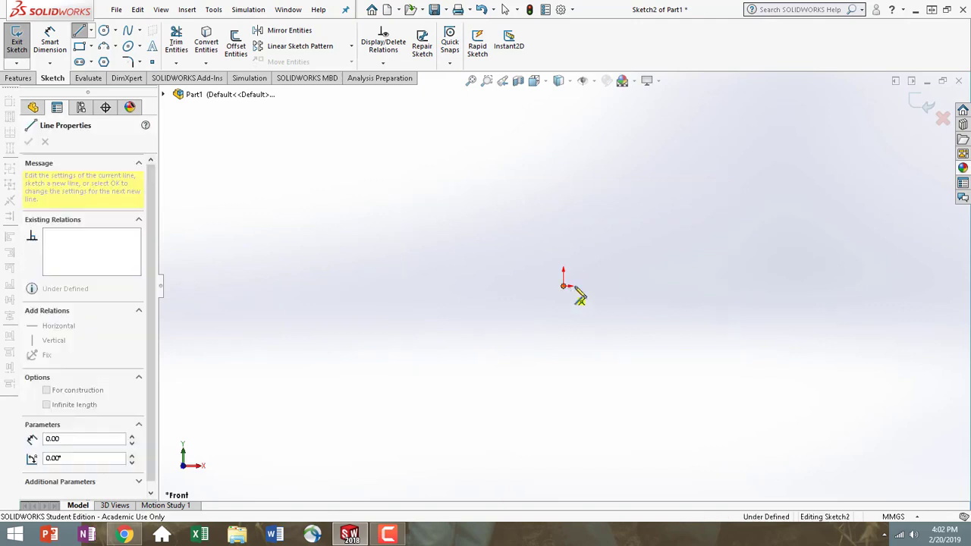
click(699, 287)
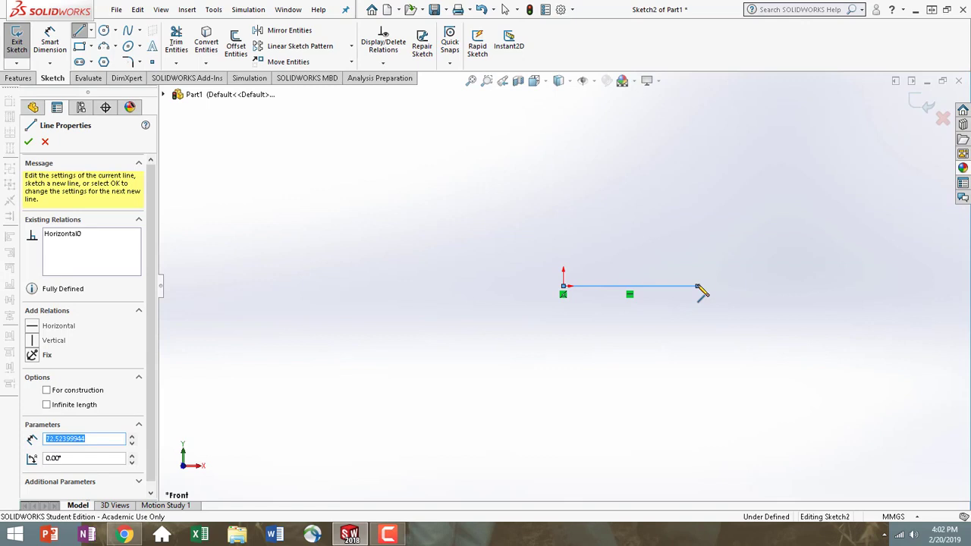
key(Escape)
Sketch a steep line from the origin, about 71.4 mm long at about 82° to the horizontal line.
click(79, 32)
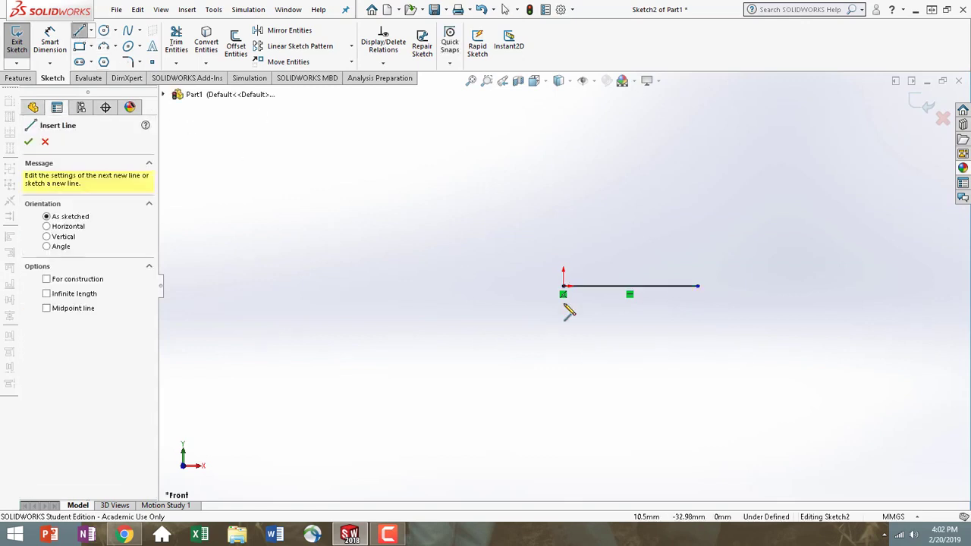
click(564, 287)
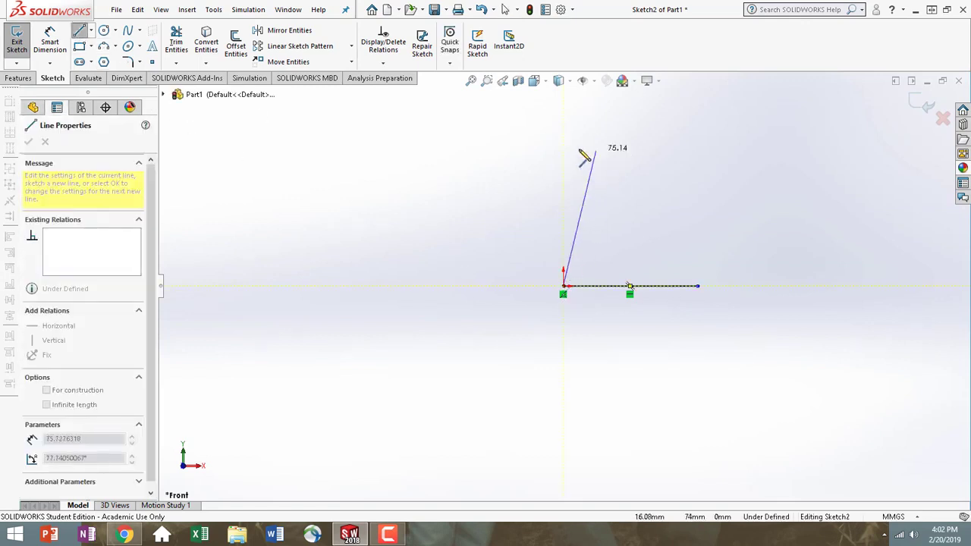
click(581, 157)
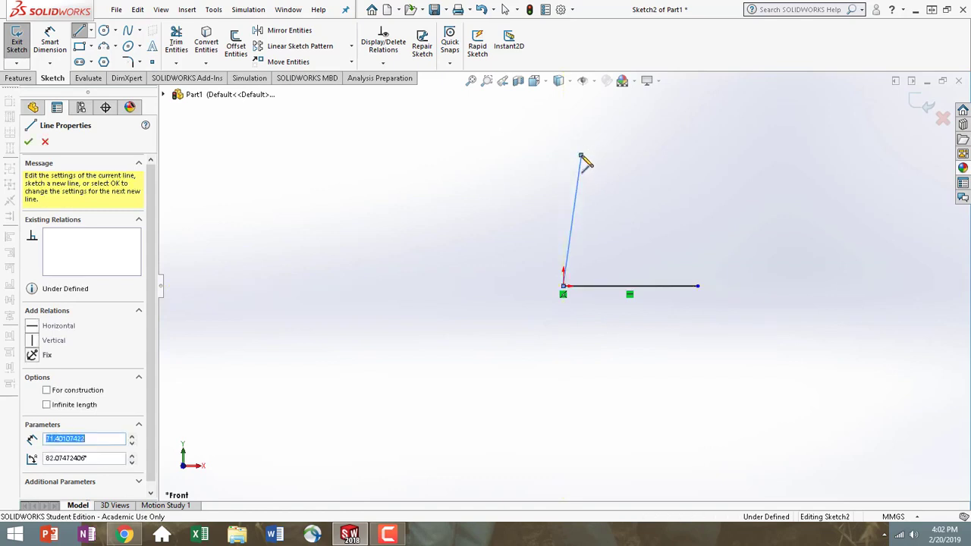
Draw a centerpoint arc about the origin from the steep line's upper end down to the horizontal line, just short of its outer end.
click(107, 47)
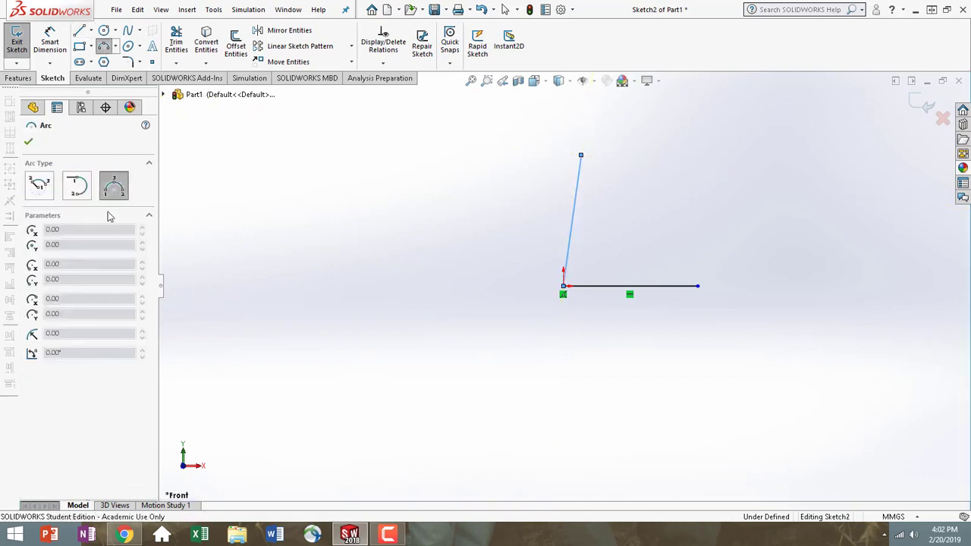
click(40, 187)
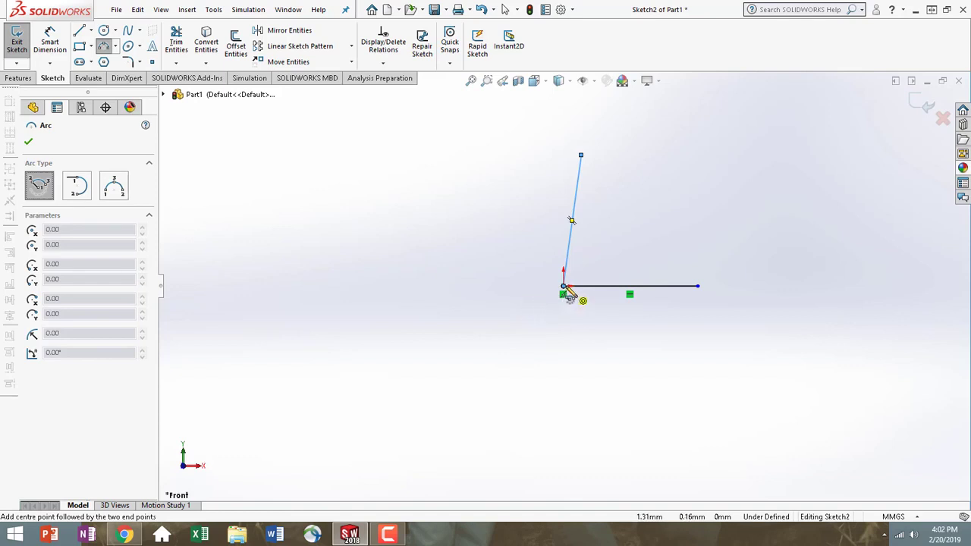
click(564, 287)
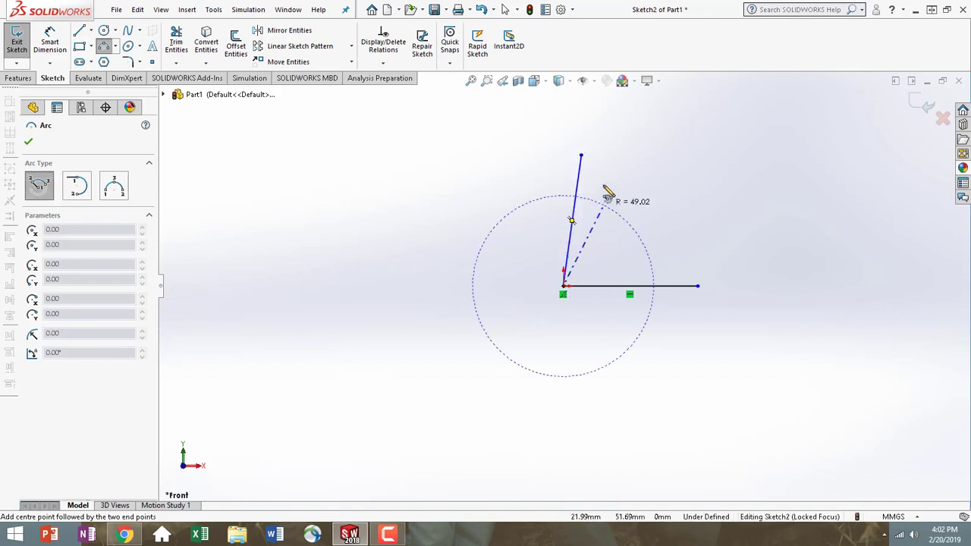
click(582, 155)
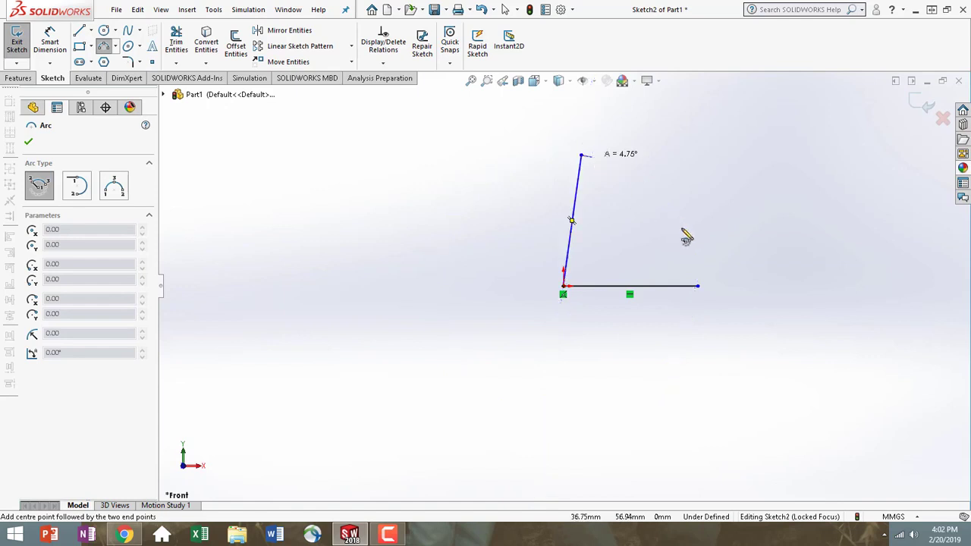
click(696, 287)
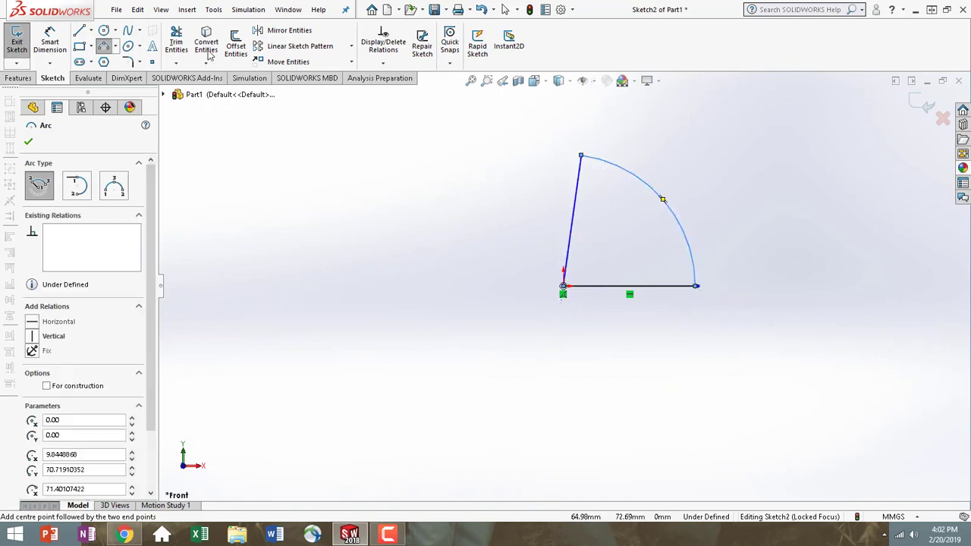
click(28, 141)
Merge the arc's lower endpoint with the horizontal line's outer endpoint to close the sector profile.
scroll(747, 292, down, 3)
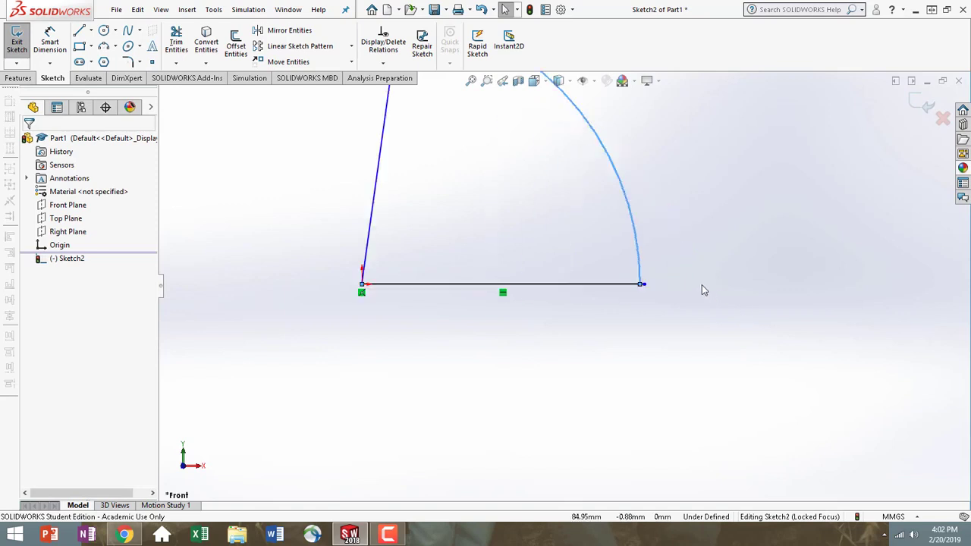
scroll(633, 289, down, 5)
click(559, 285)
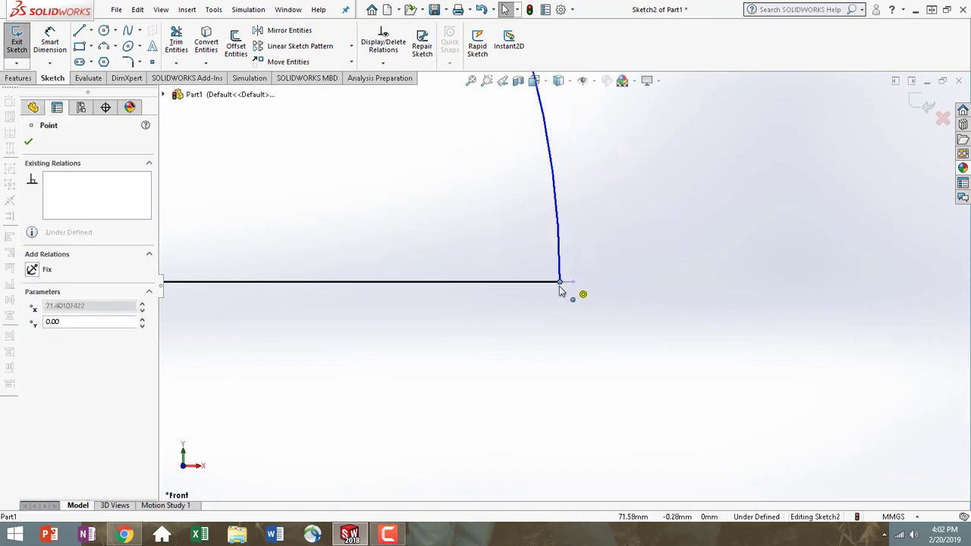
drag(560, 288, 562, 288)
click(565, 302)
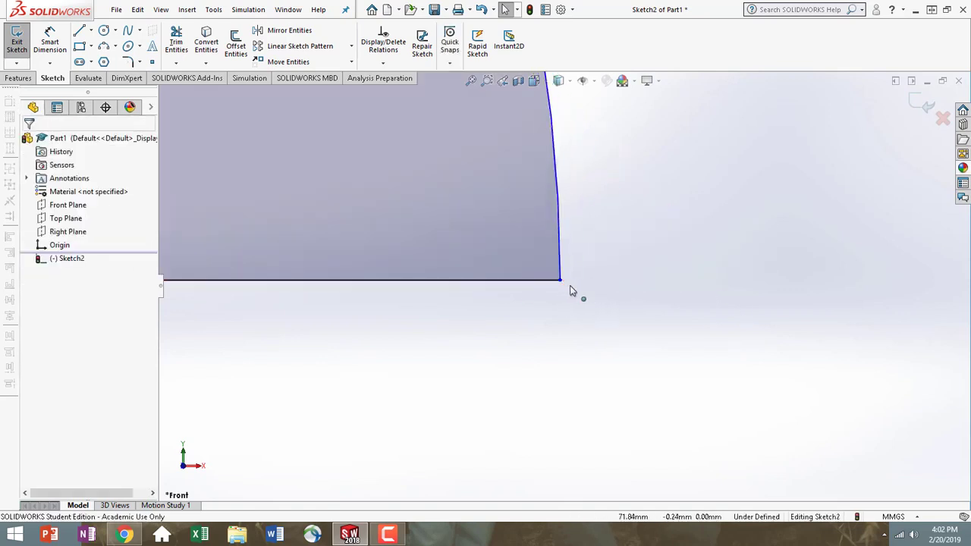
scroll(565, 296, up, 5)
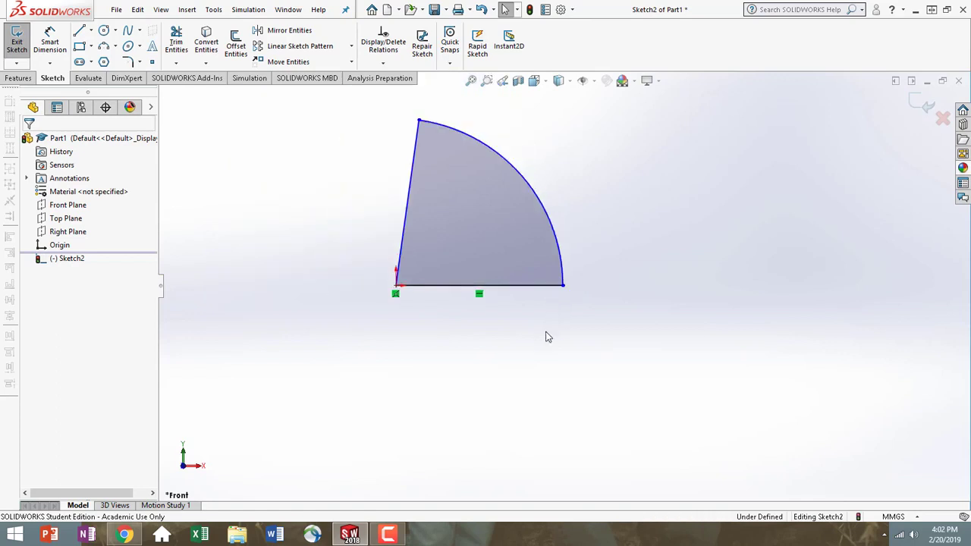
key(f)
key(z)
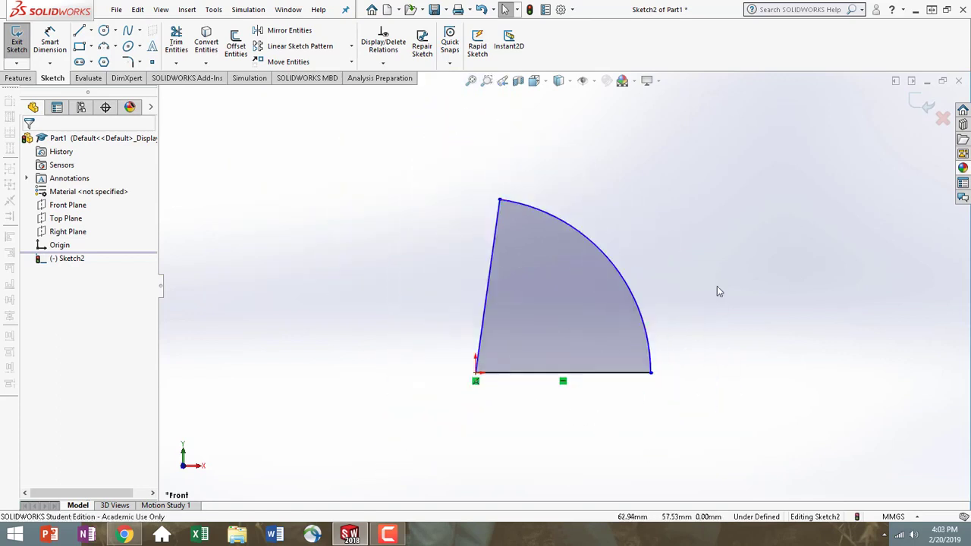
Sketch three separate circles of about 6 to 7 mm radius inside the sector, spaced roughly along its curved edge.
click(103, 31)
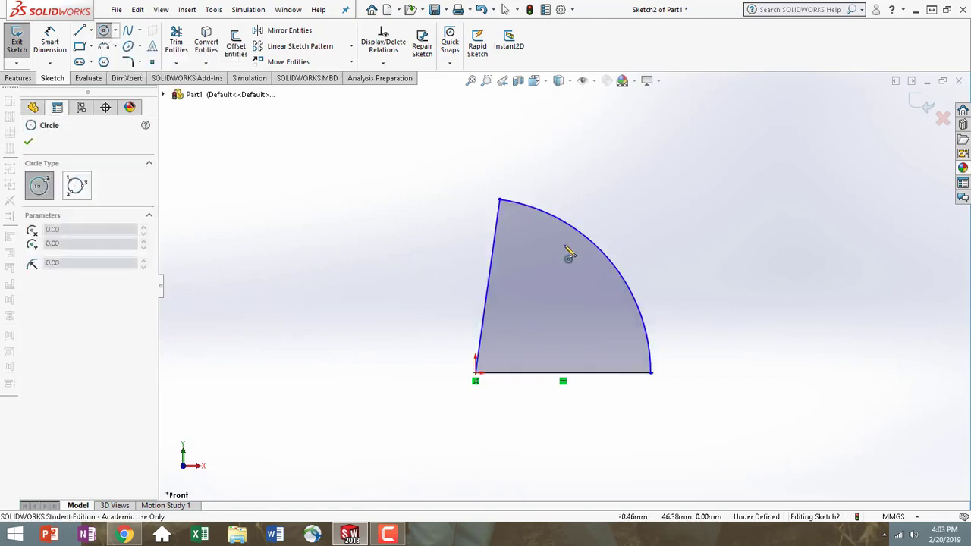
click(528, 254)
click(538, 244)
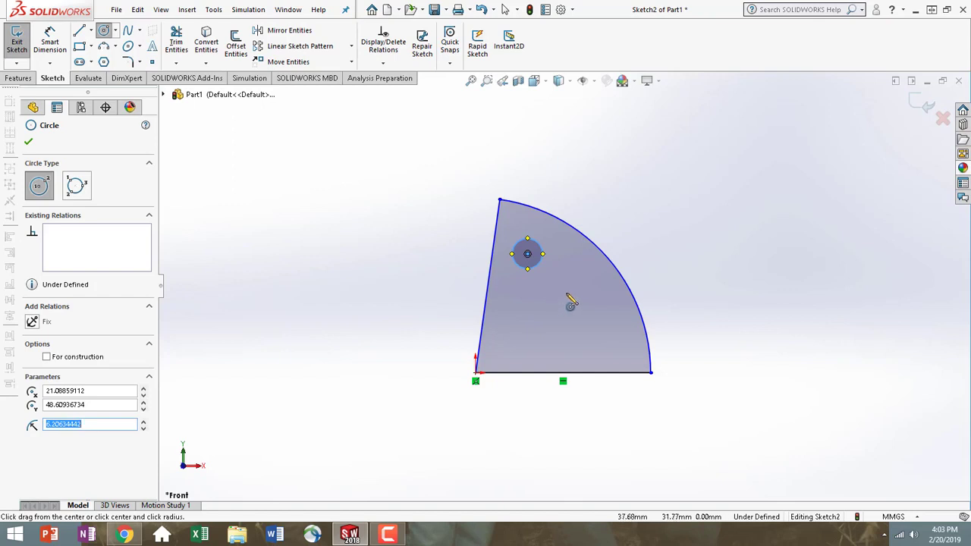
click(564, 290)
click(577, 287)
click(591, 339)
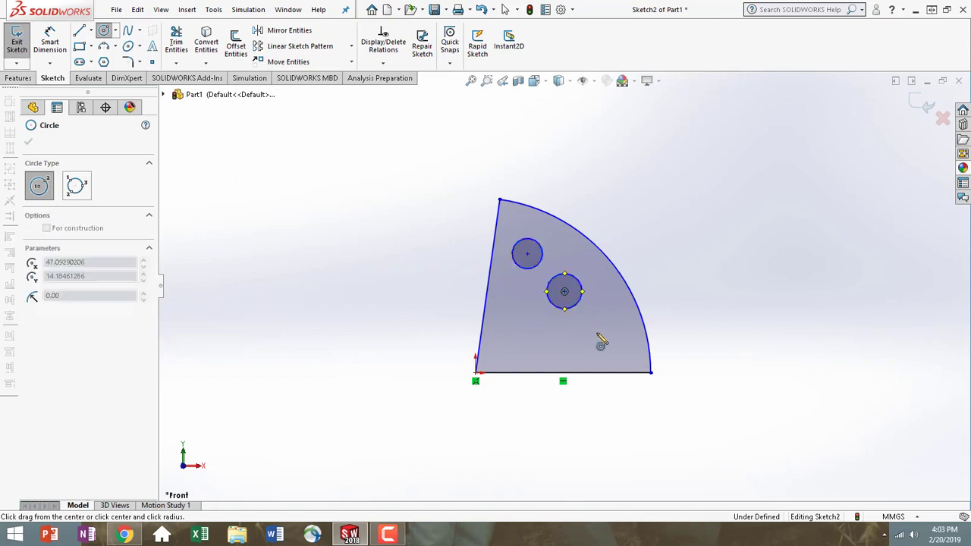
click(603, 326)
Draw a centerline from the origin to the centre of the upper circle, about 53 mm long at about 66.5°.
click(90, 30)
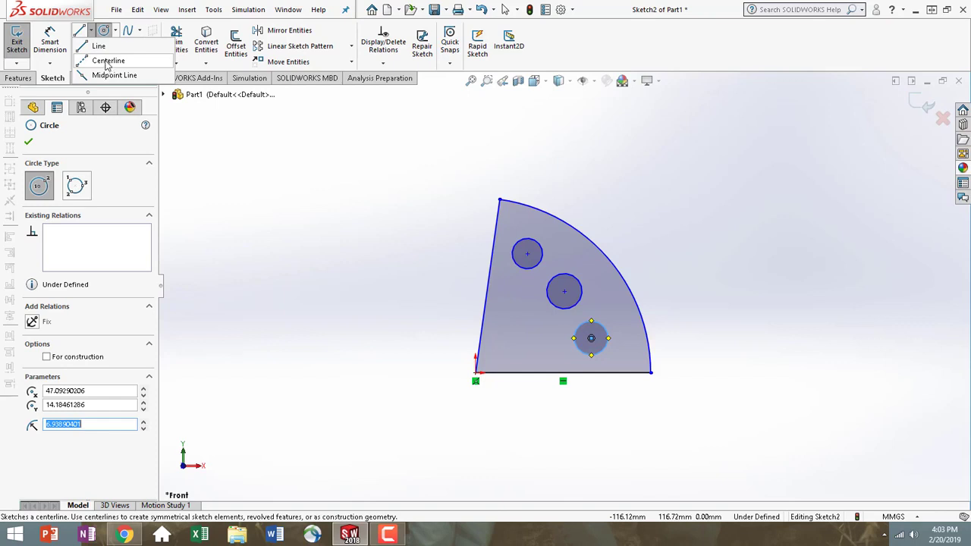
click(107, 60)
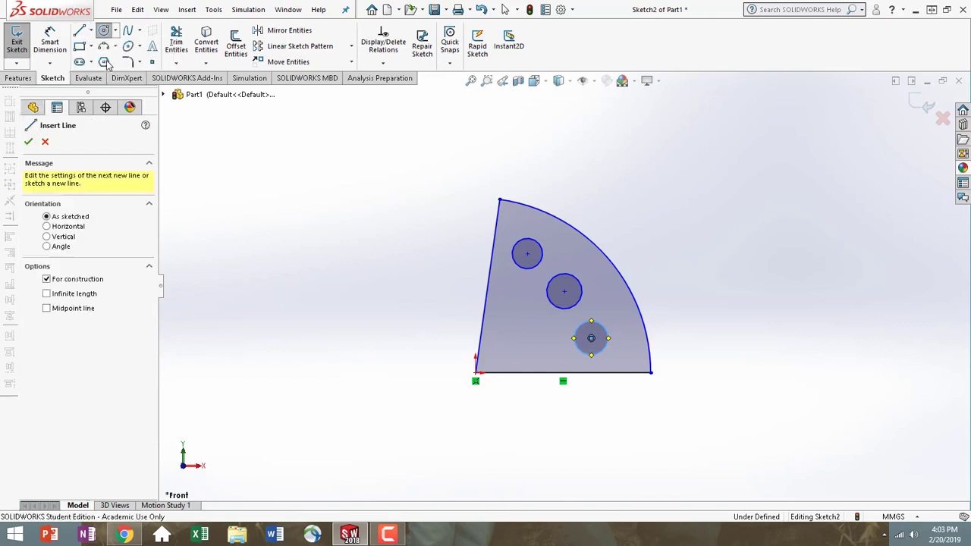
click(476, 375)
click(528, 255)
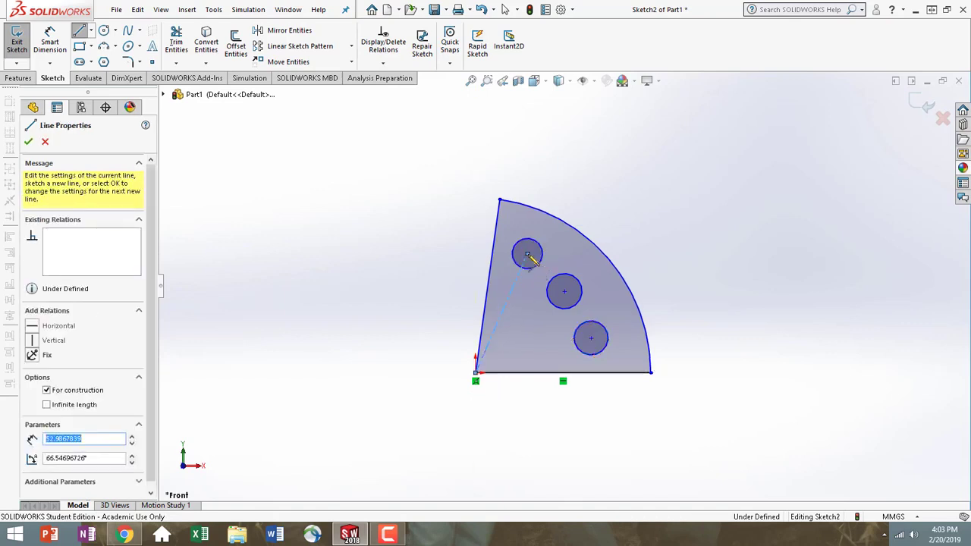
key(Escape)
Draw a centerline from the origin to the centre of the middle circle.
click(91, 30)
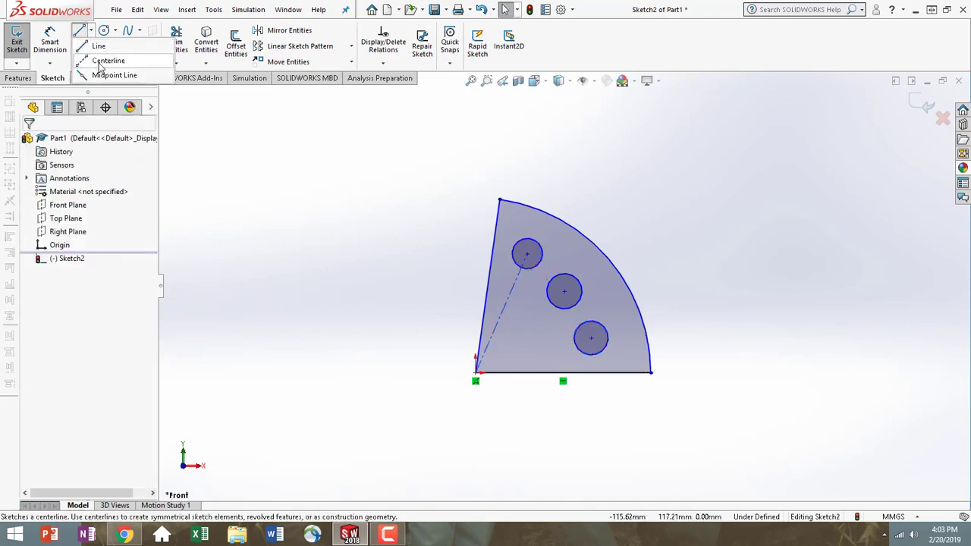
click(100, 62)
click(476, 375)
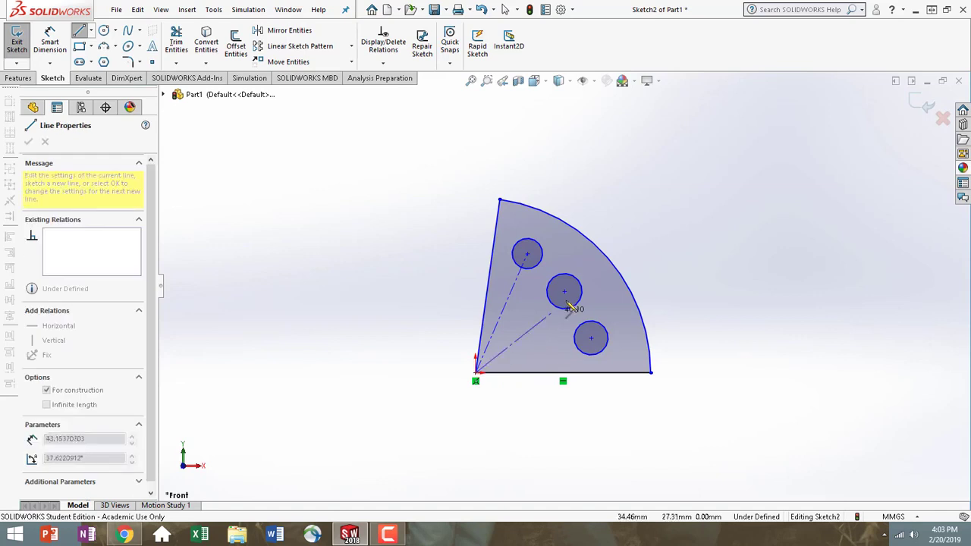
click(565, 291)
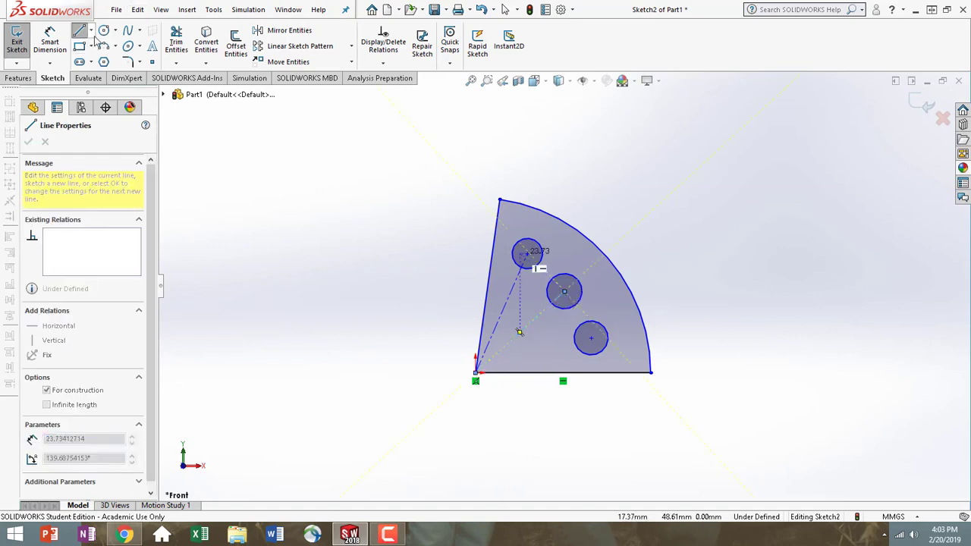
key(Escape)
Draw a centerline from the origin to the centre of the lower circle and leave the line command.
click(91, 30)
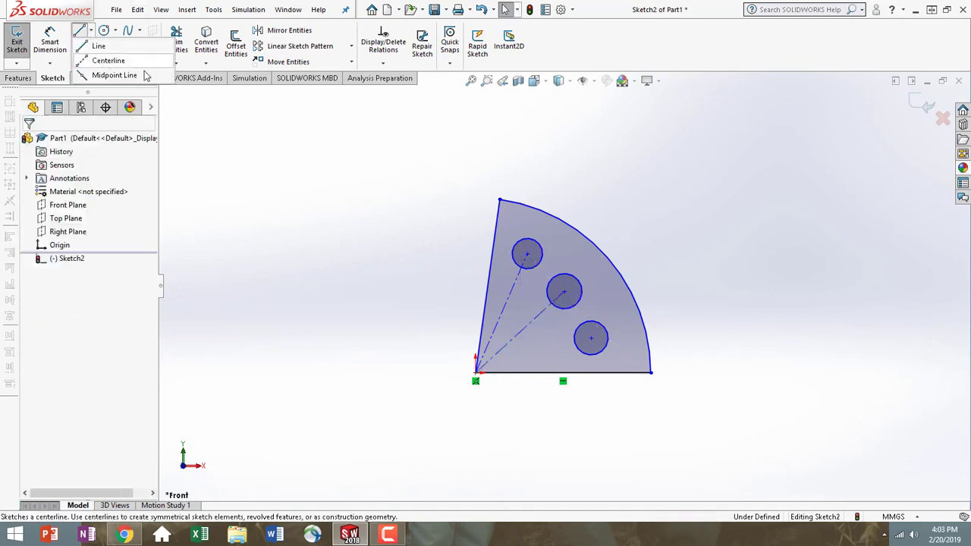
click(109, 61)
click(476, 372)
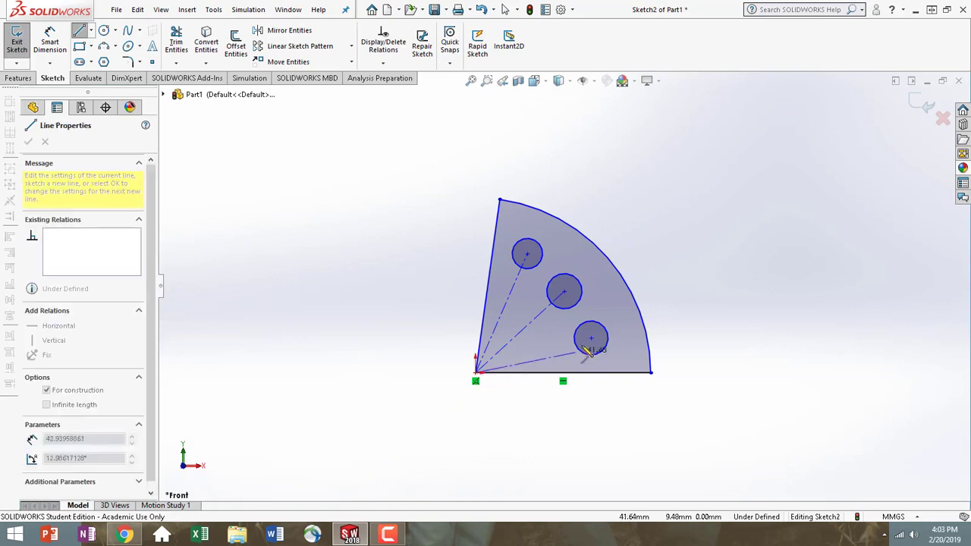
click(591, 338)
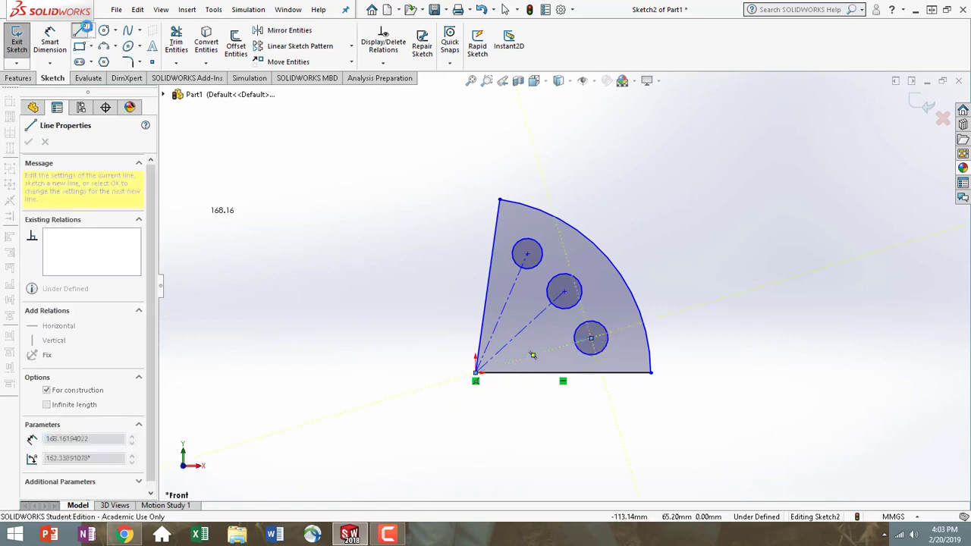
key(Escape)
key(Escape)
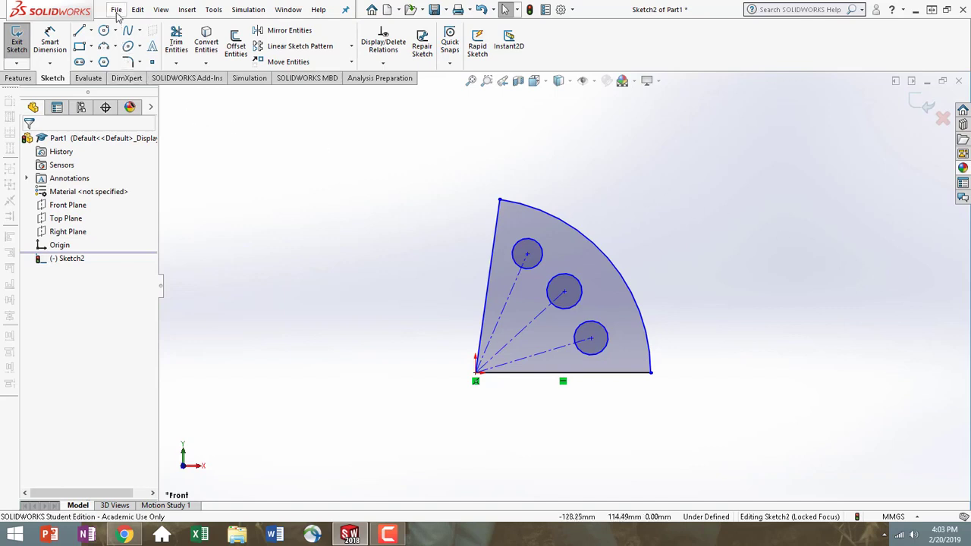
Add a global variable A1 equal to 90deg in the part's equations.
click(213, 10)
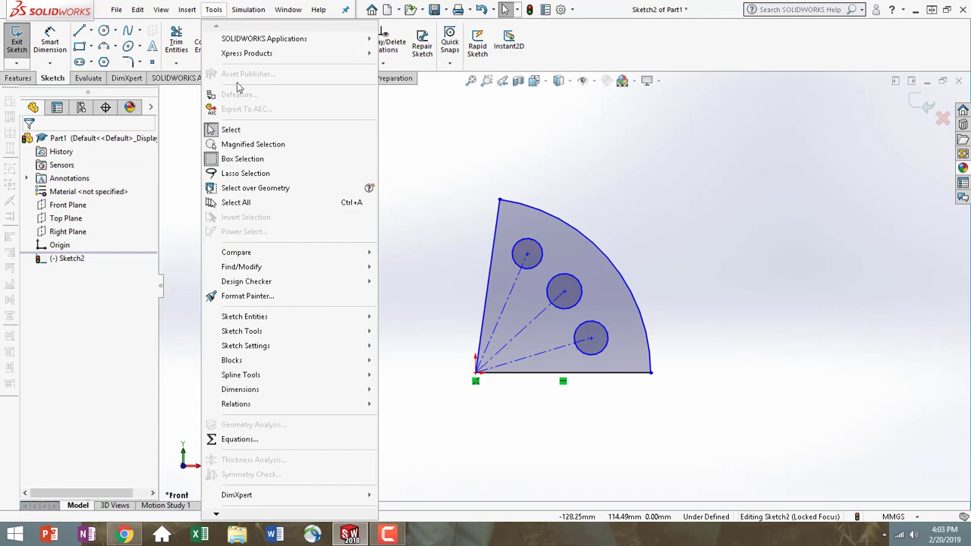
click(255, 442)
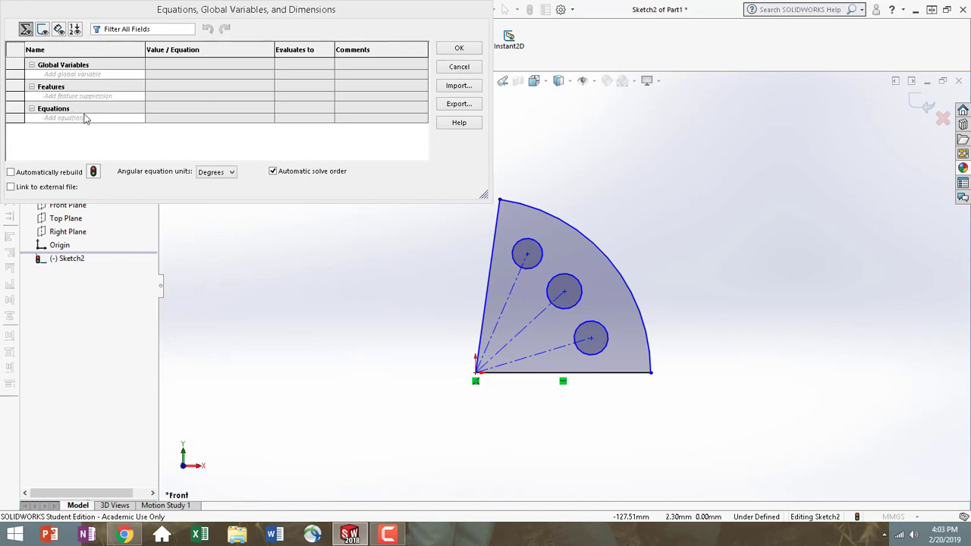
click(48, 75)
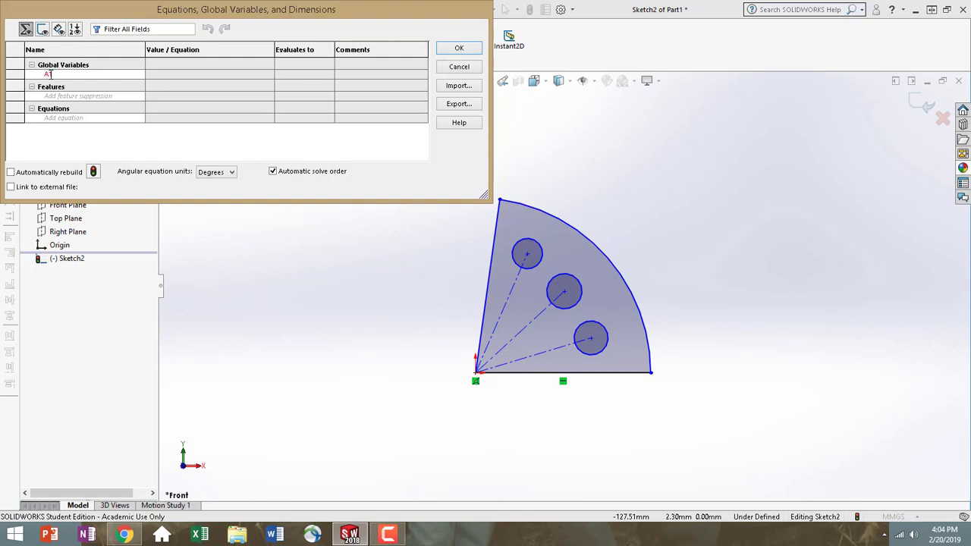
key(Tab)
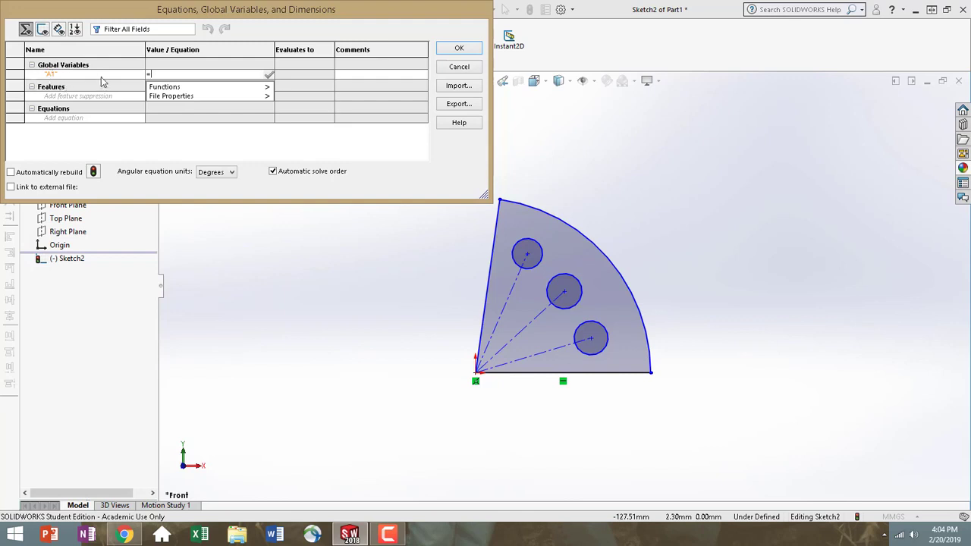
text(90)
mouse_move(165, 89)
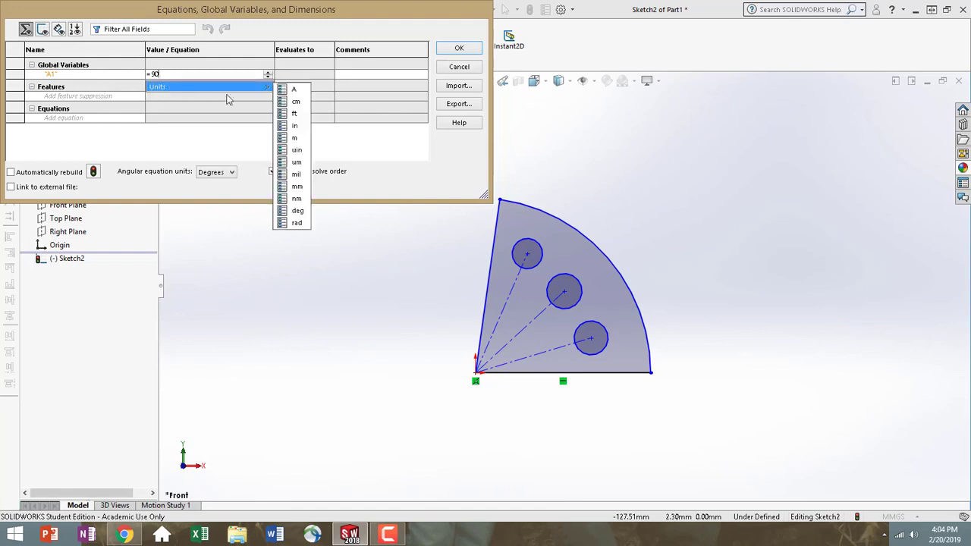
click(298, 211)
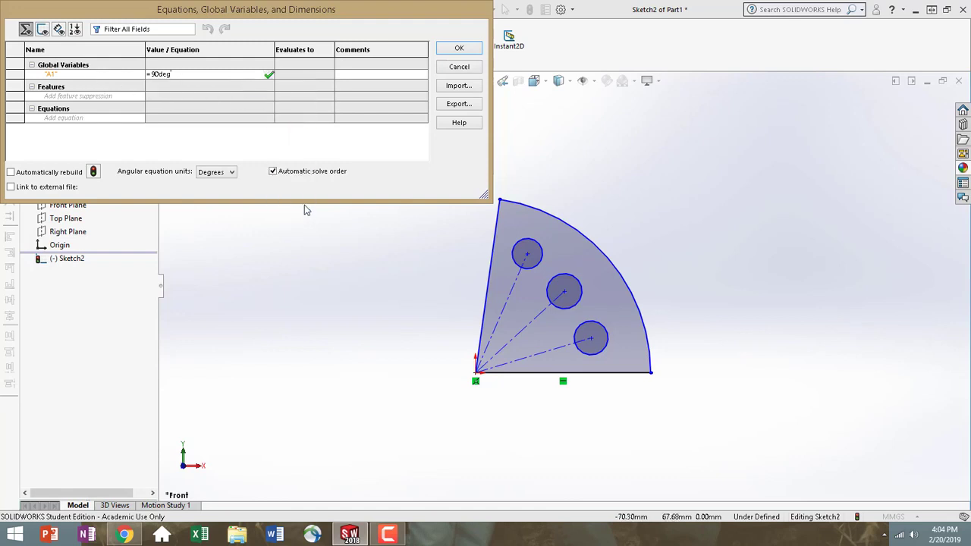
key(Tab)
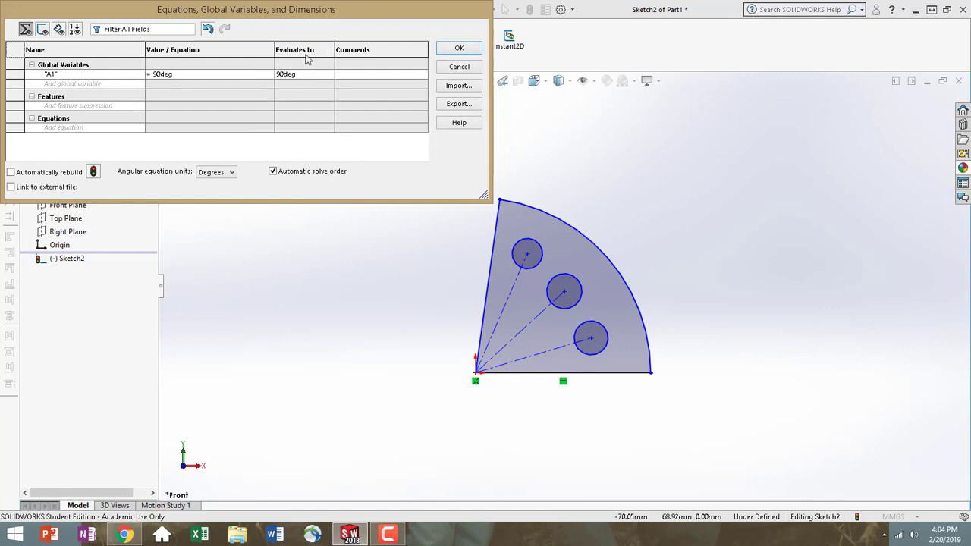
Add a second global variable R1 with the value 100.
click(72, 85)
key(Tab)
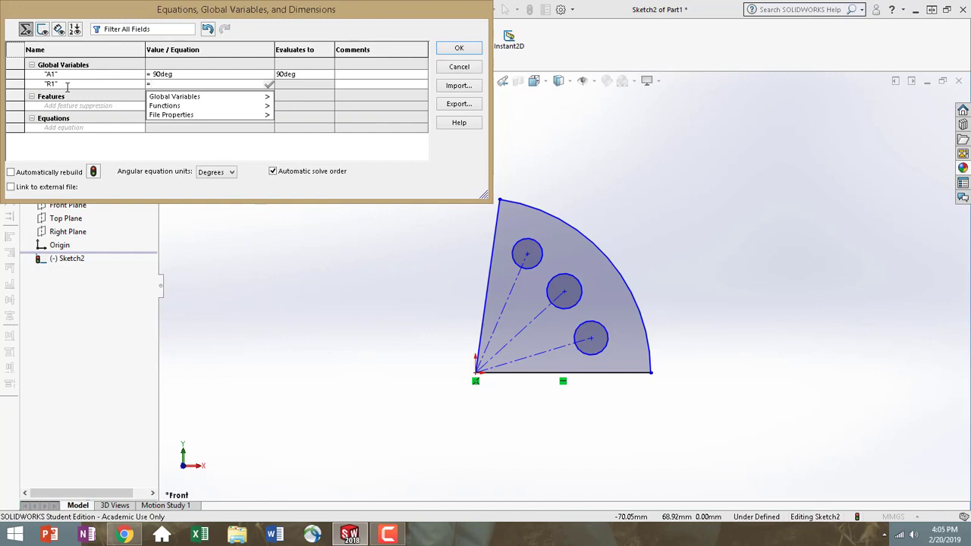
text(100)
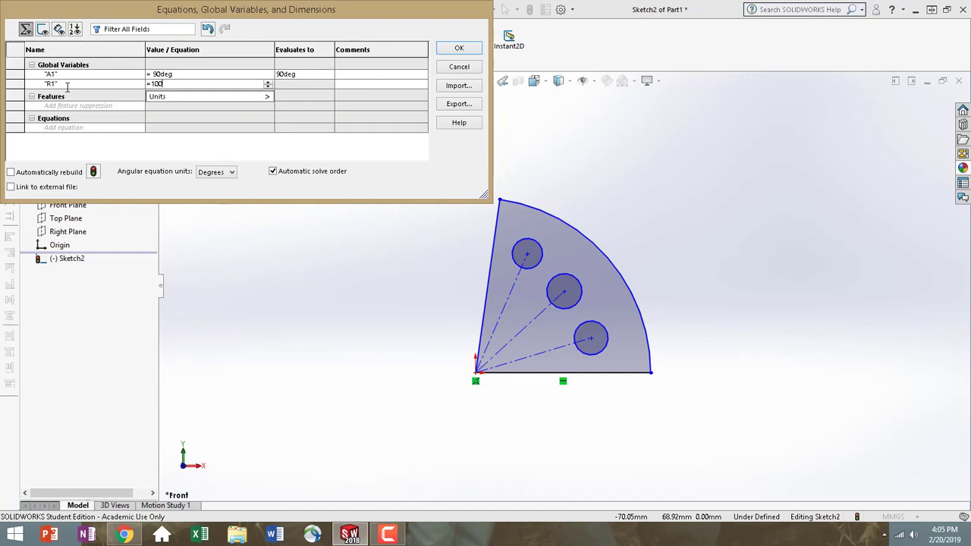
key(Tab)
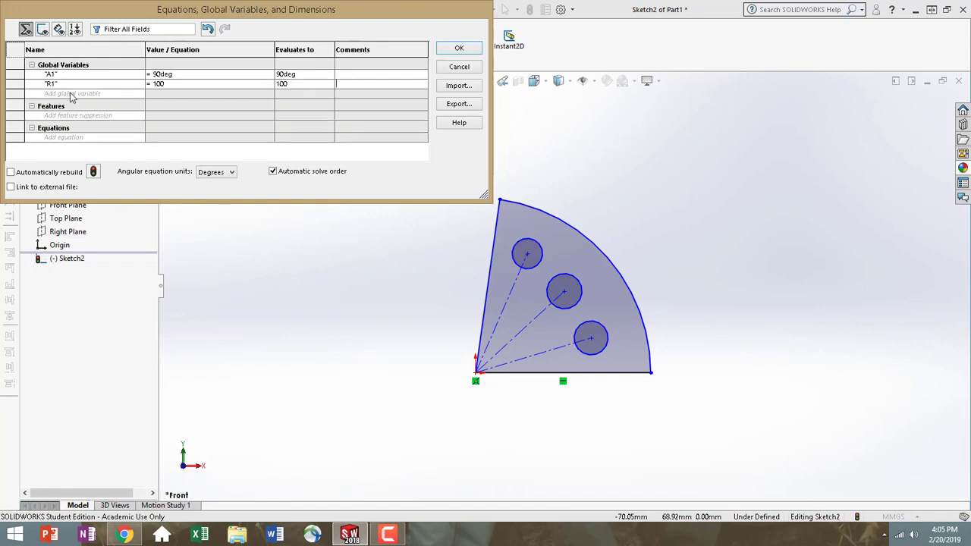
Add a global variable D1 defined by the equation "R1"/8.
click(70, 94)
text(D1)
key(Tab)
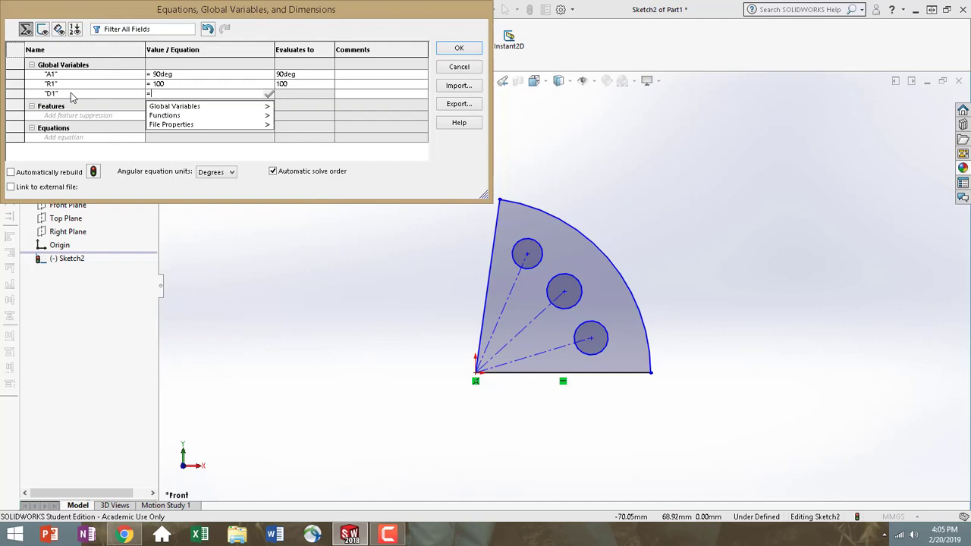
mouse_move(220, 106)
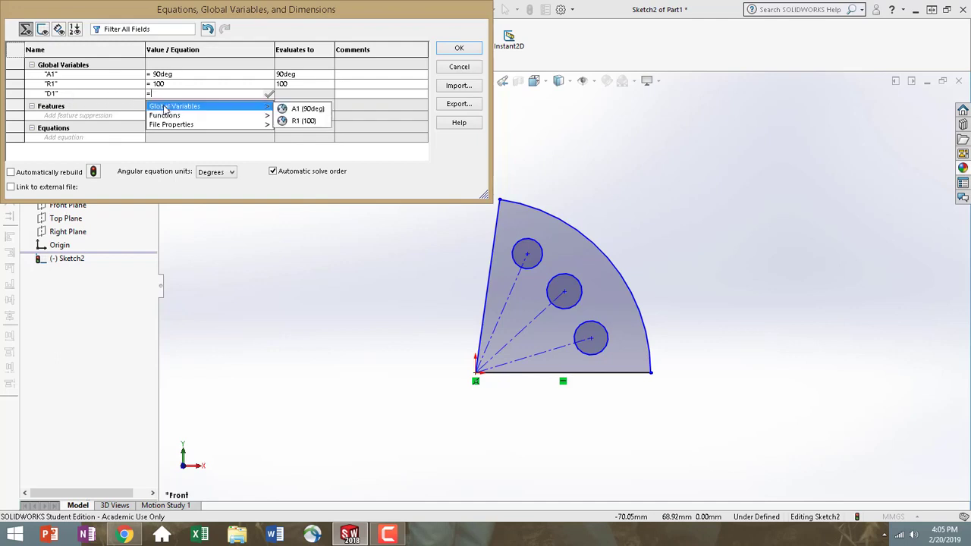
click(312, 120)
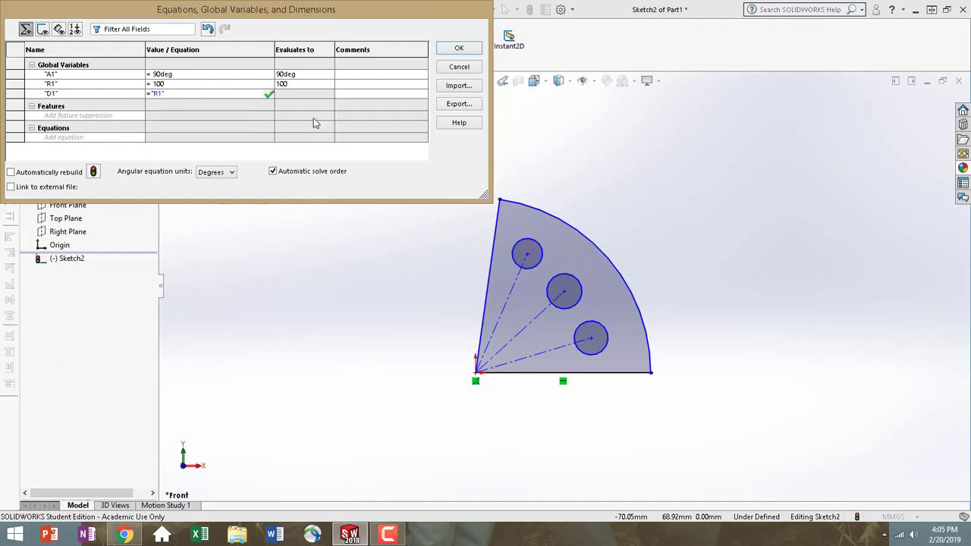
text(/8)
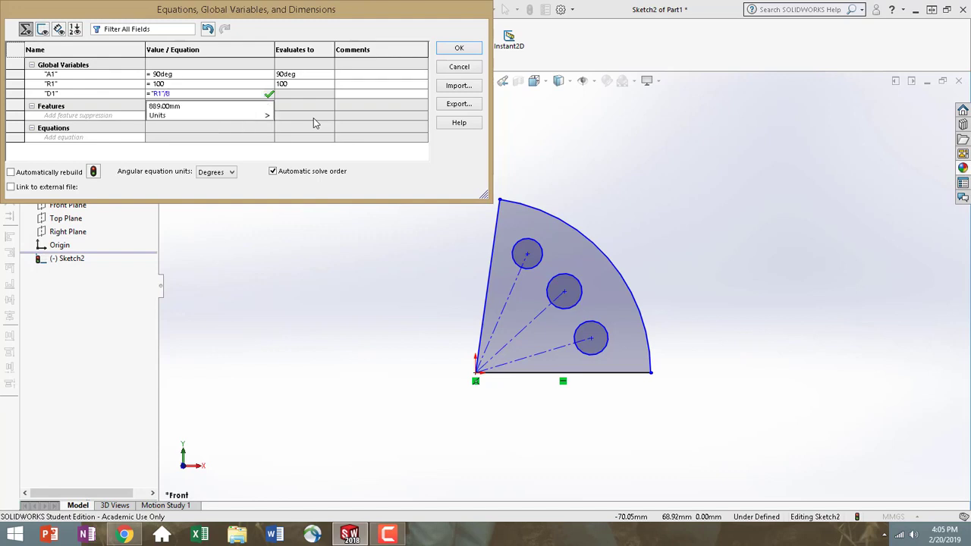
key(Tab)
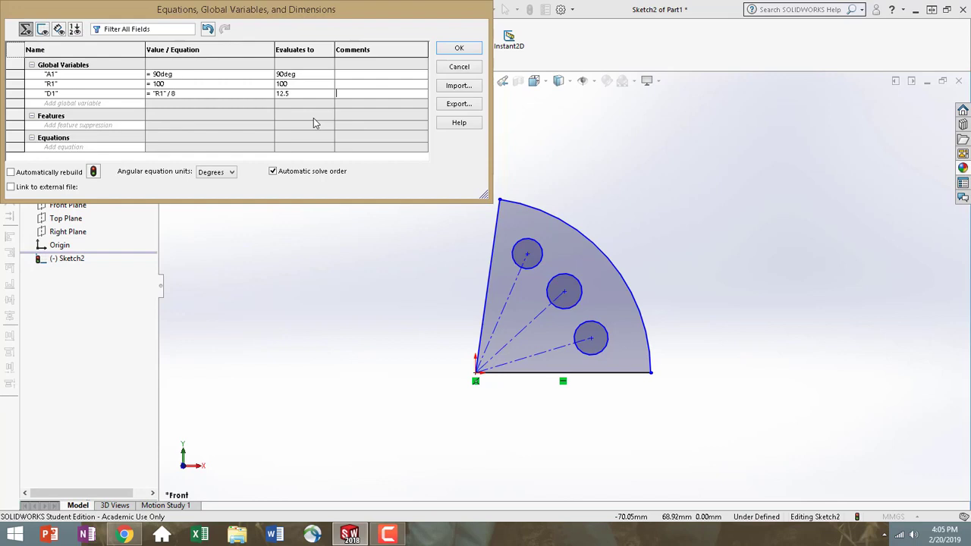
Add a global variable P1 with the value 8 and accept the set of equations.
click(67, 103)
text(P1)
key(Tab)
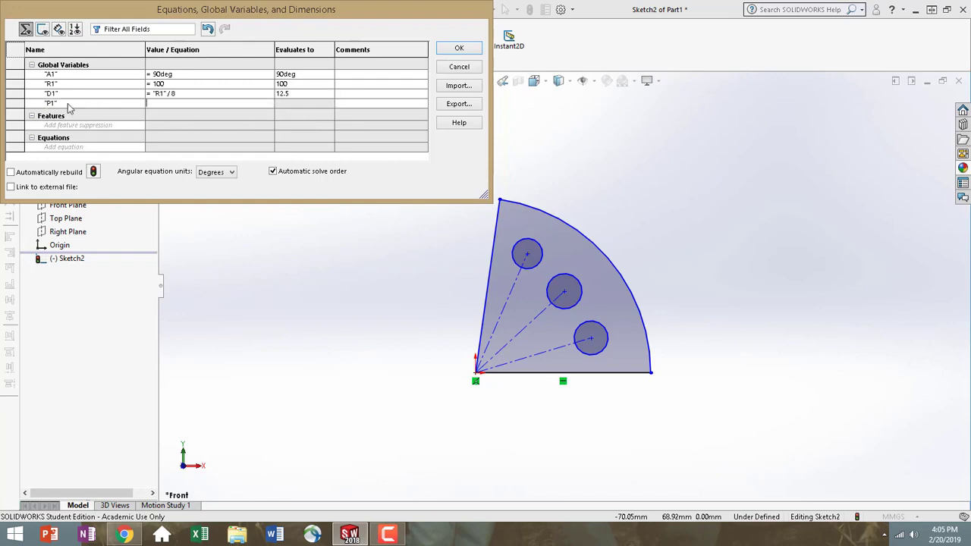
text(=8)
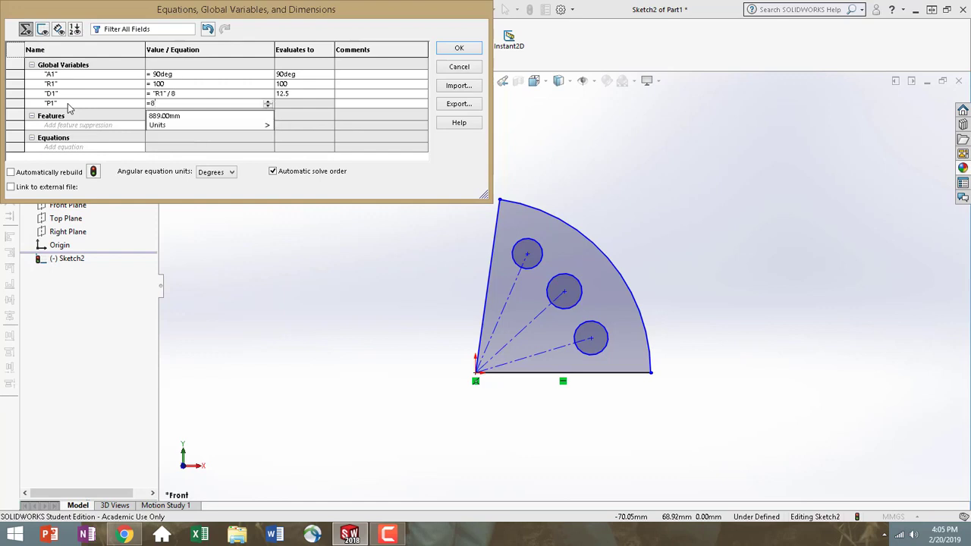
key(Tab)
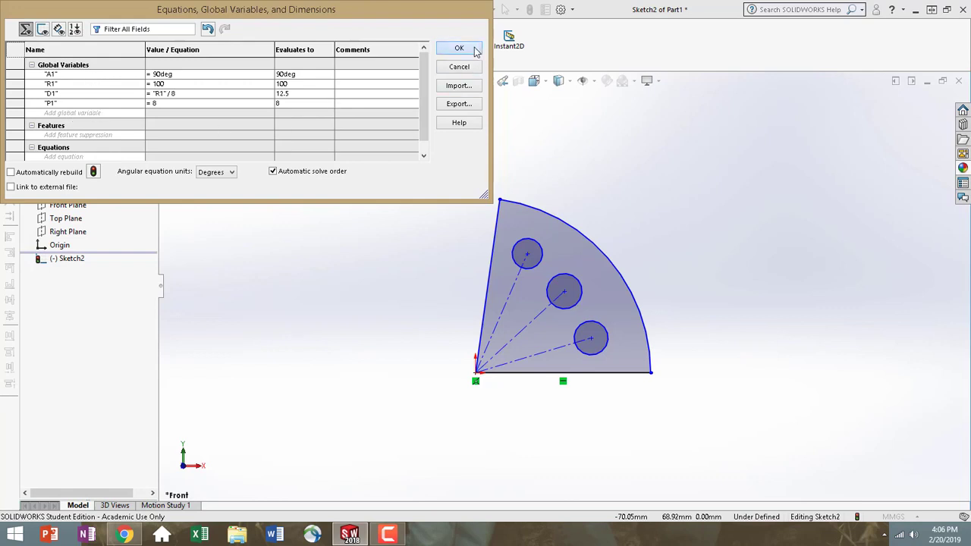
click(460, 49)
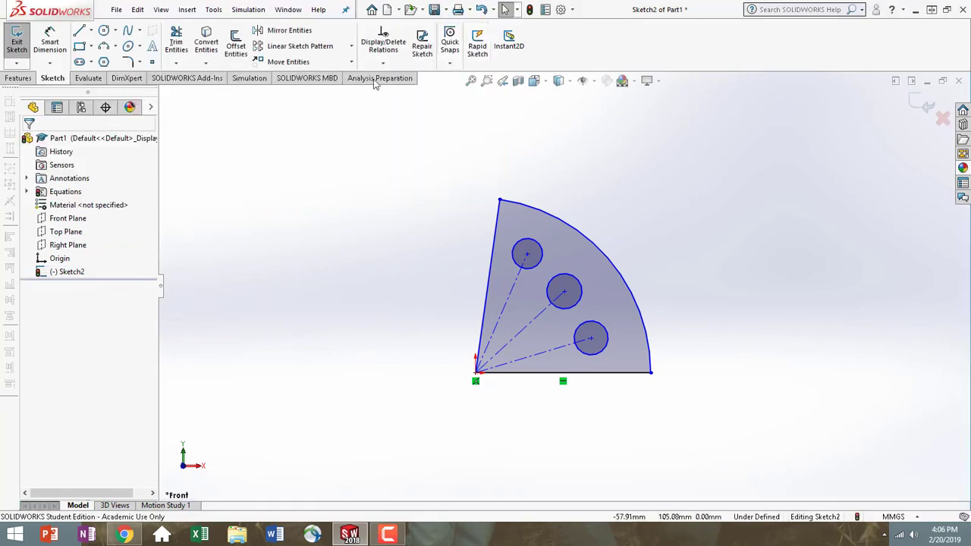
Rebuild the part, then review the global variables in the equation manager and close it without changes.
click(530, 10)
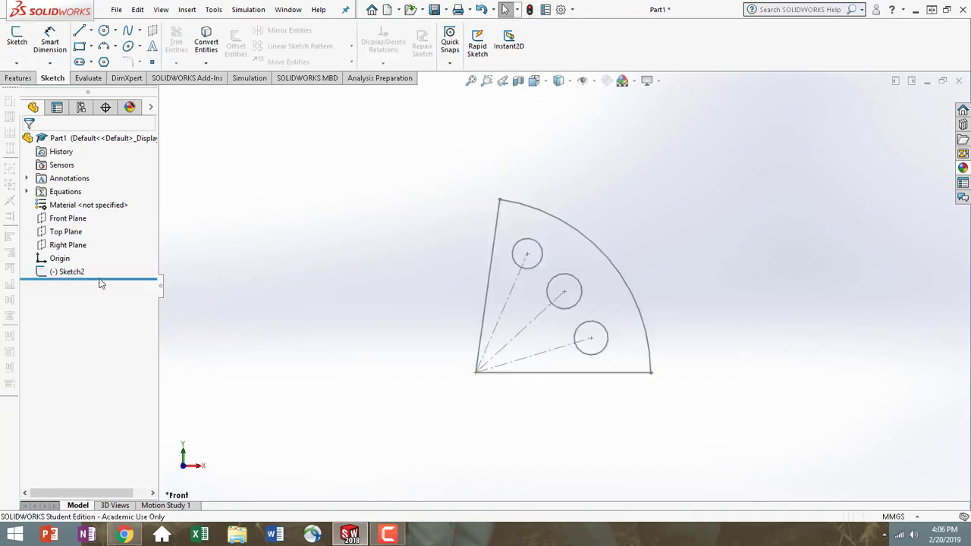
click(41, 196)
right_click(41, 196)
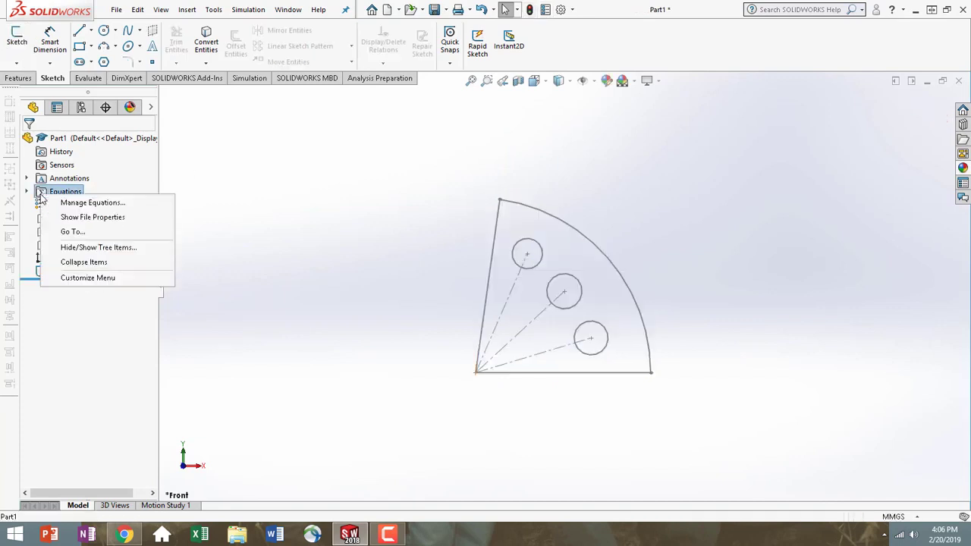
click(72, 203)
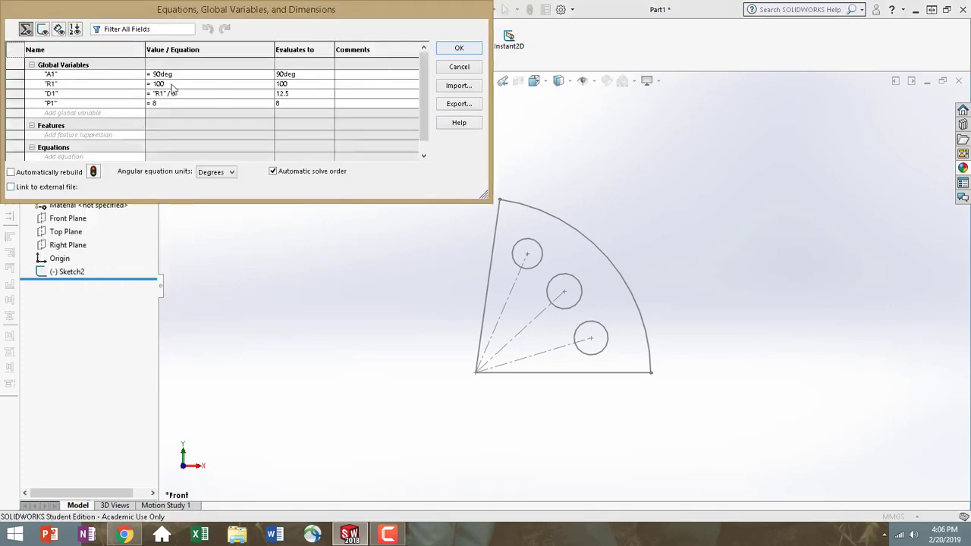
click(465, 69)
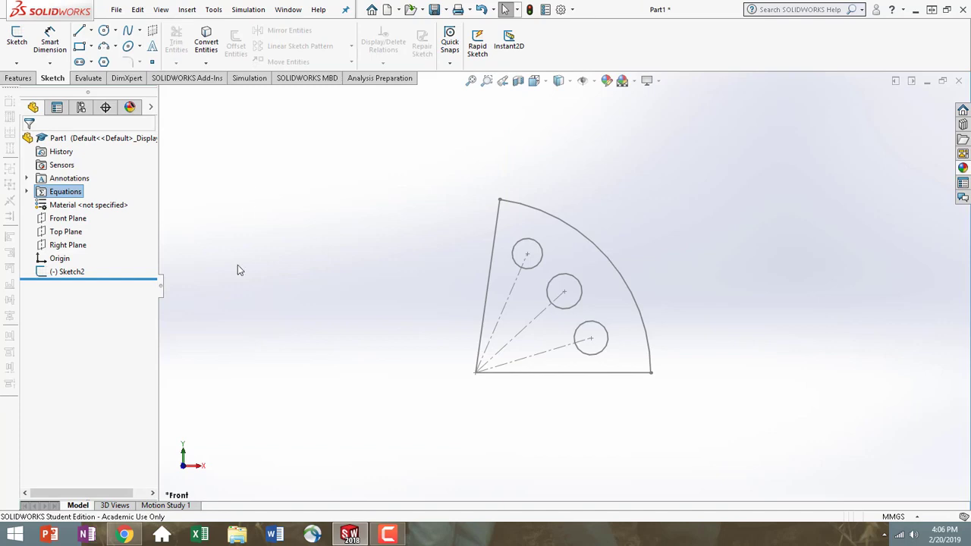
Reopen the sector sketch and dimension the angle between its two straight edges, linking it to global variable A1.
click(62, 272)
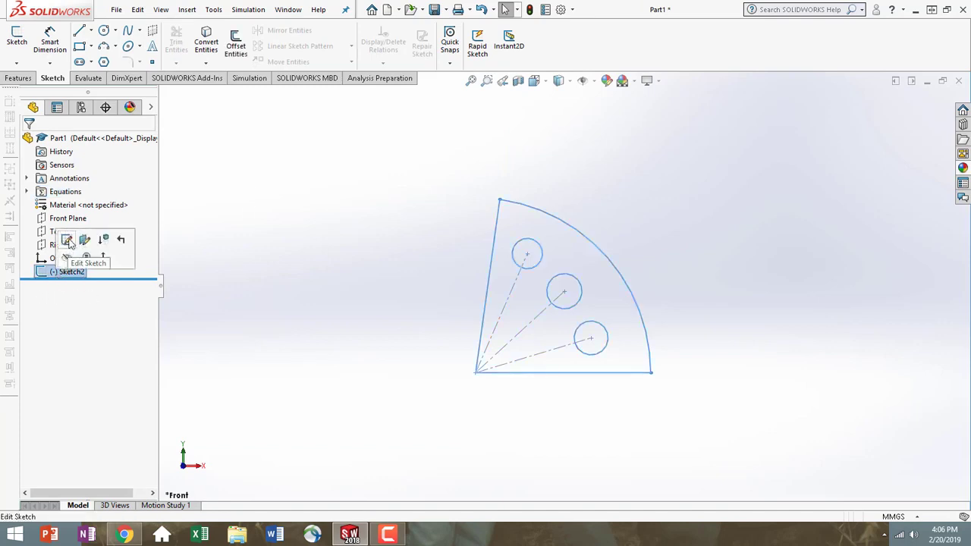
click(67, 239)
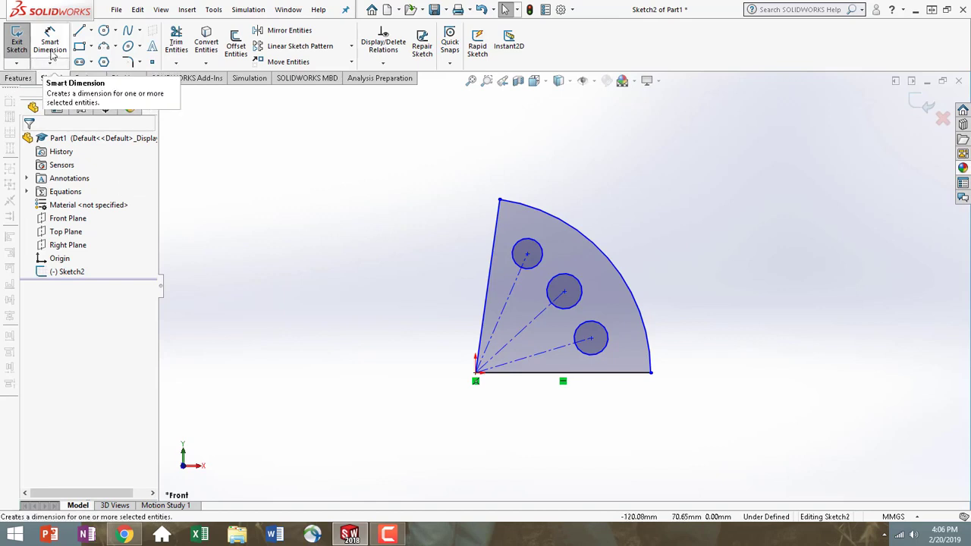
click(51, 53)
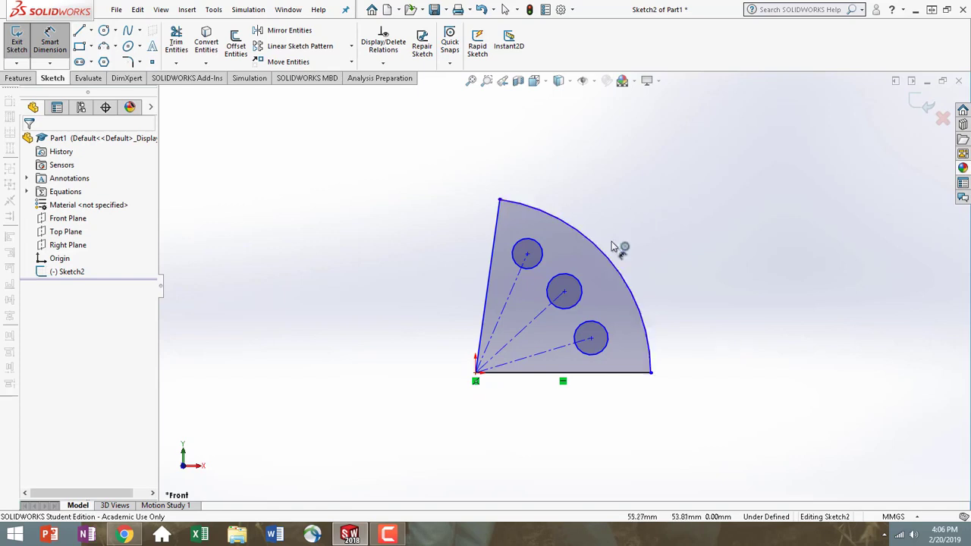
click(492, 262)
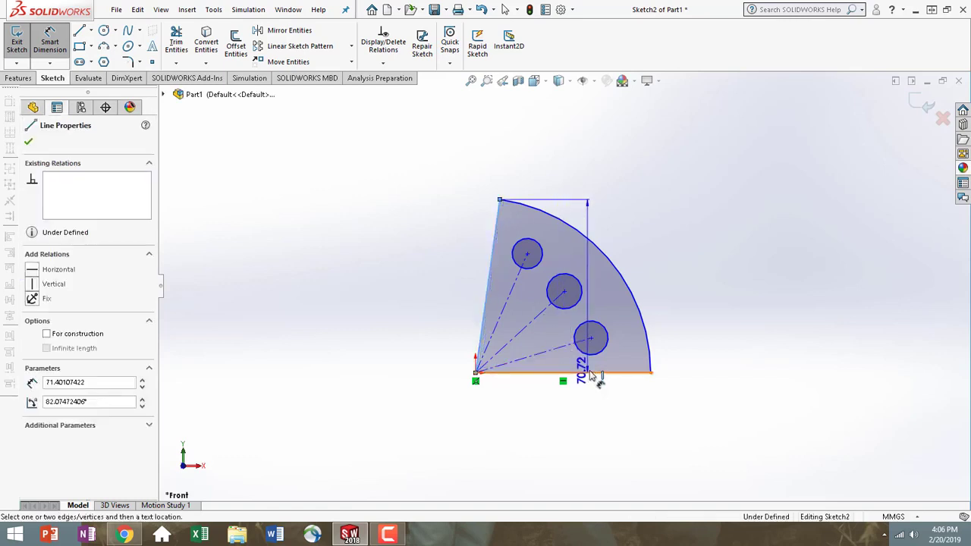
click(597, 373)
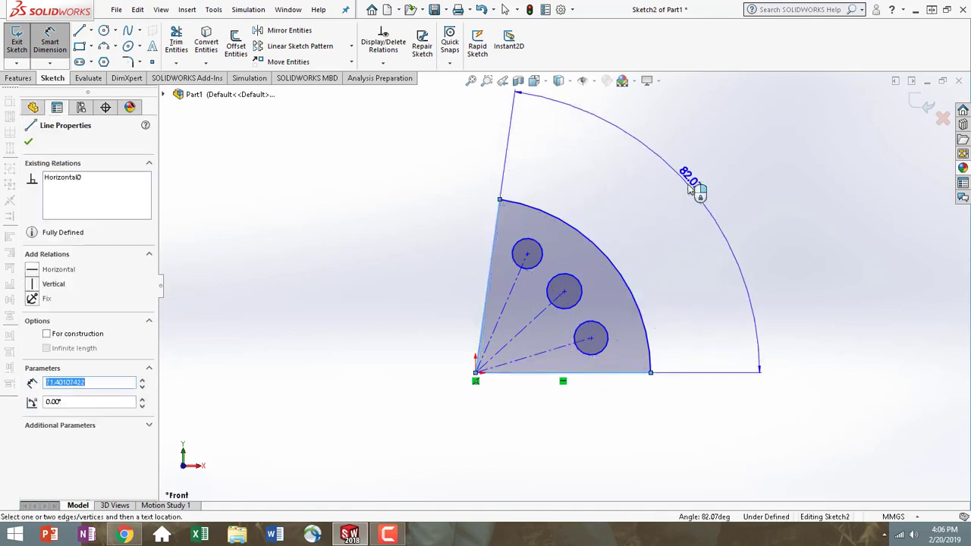
click(690, 190)
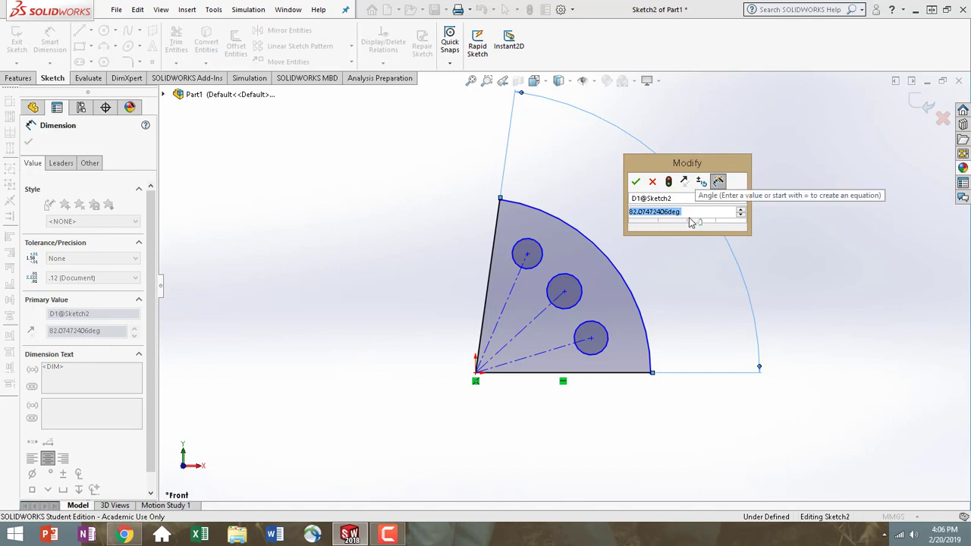
text(=)
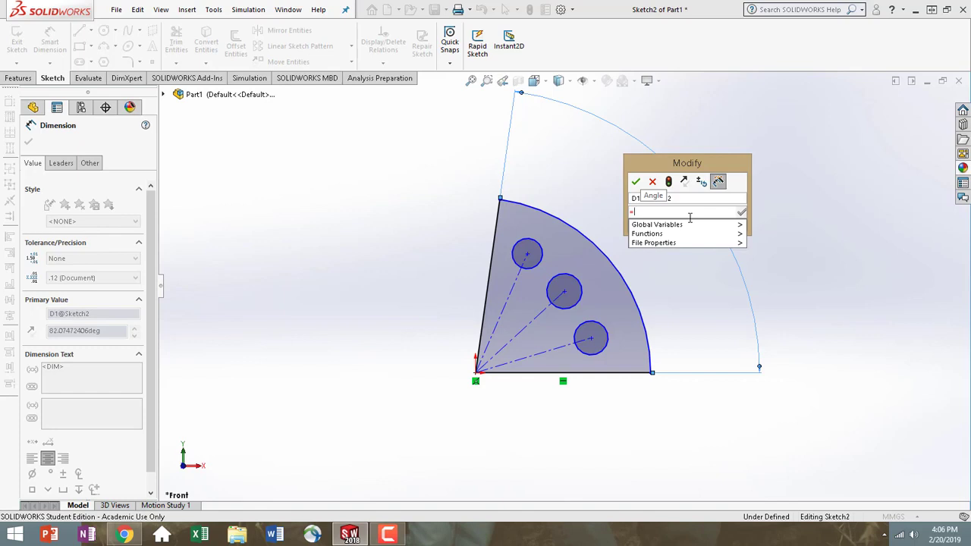
mouse_move(690, 227)
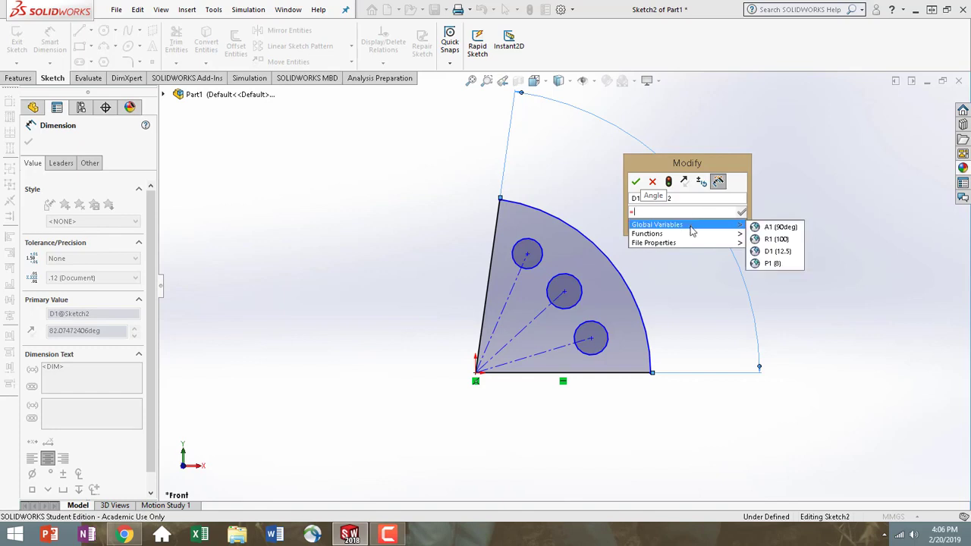
click(777, 227)
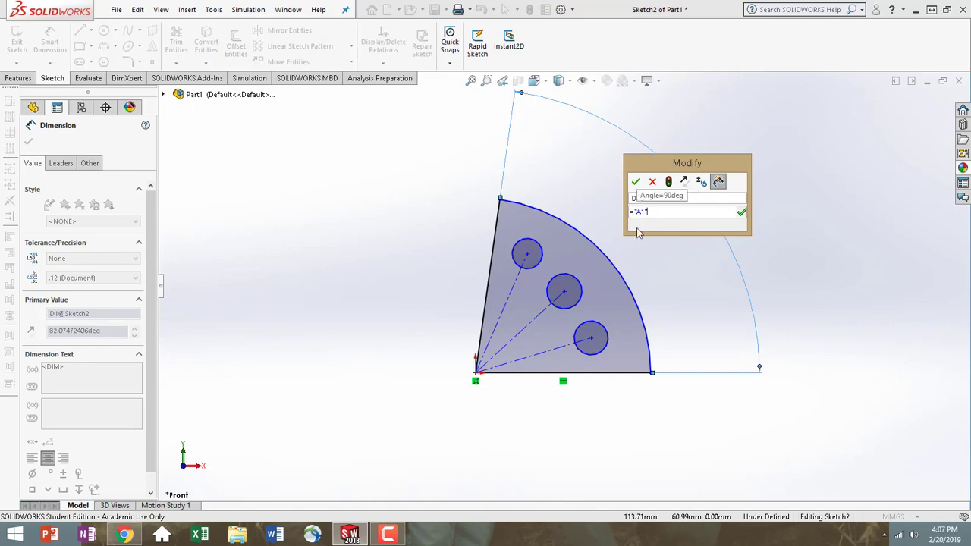
click(635, 183)
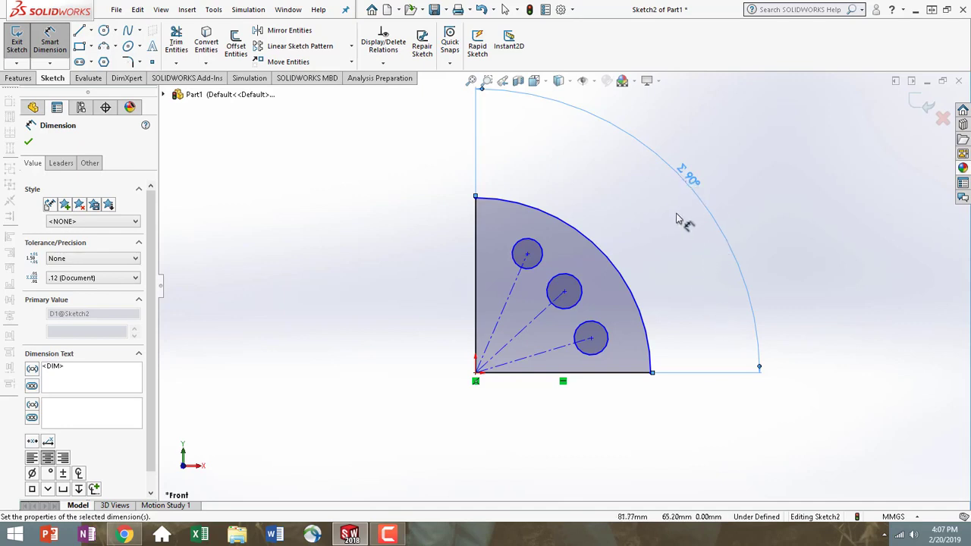
Dimension the angle between the vertical edge and the centerline of the uppermost circle with the equation "A1"/4.
click(476, 305)
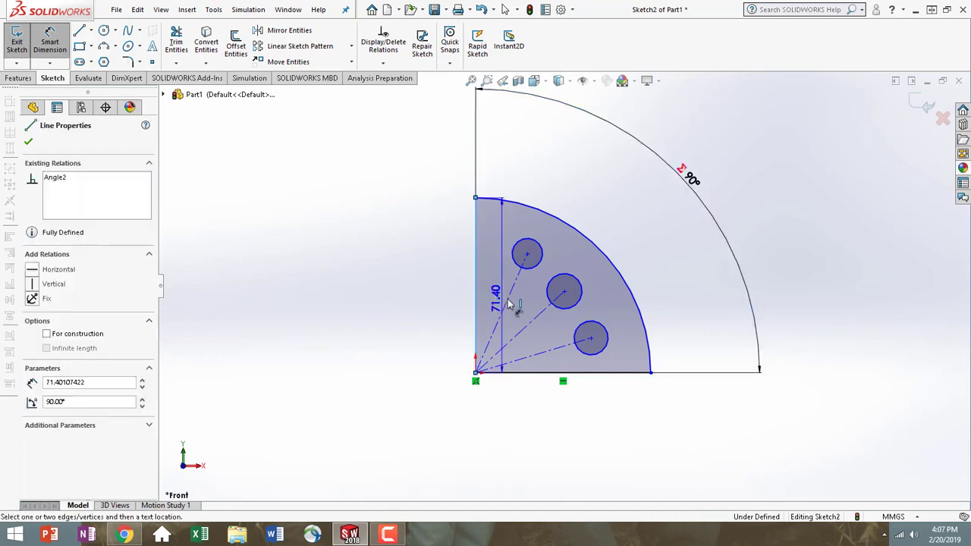
click(506, 302)
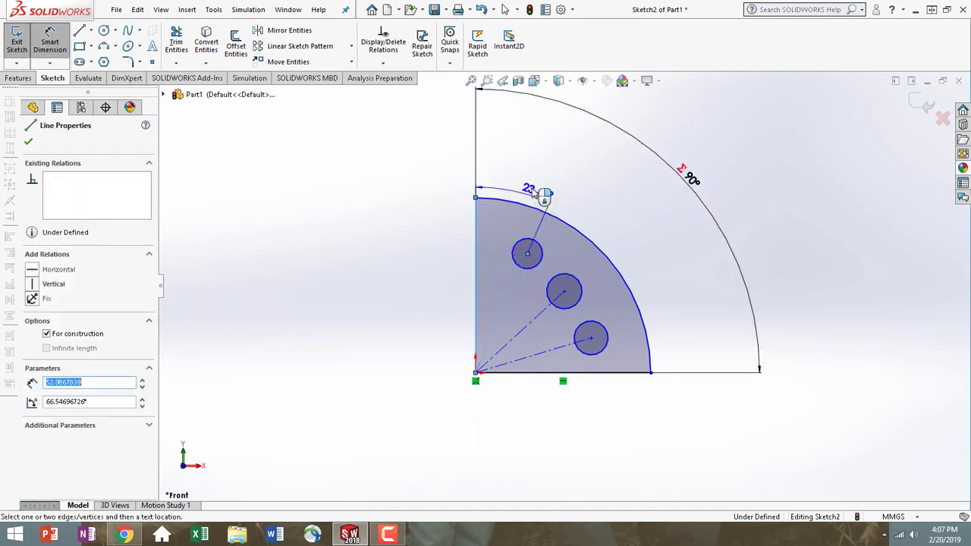
click(516, 155)
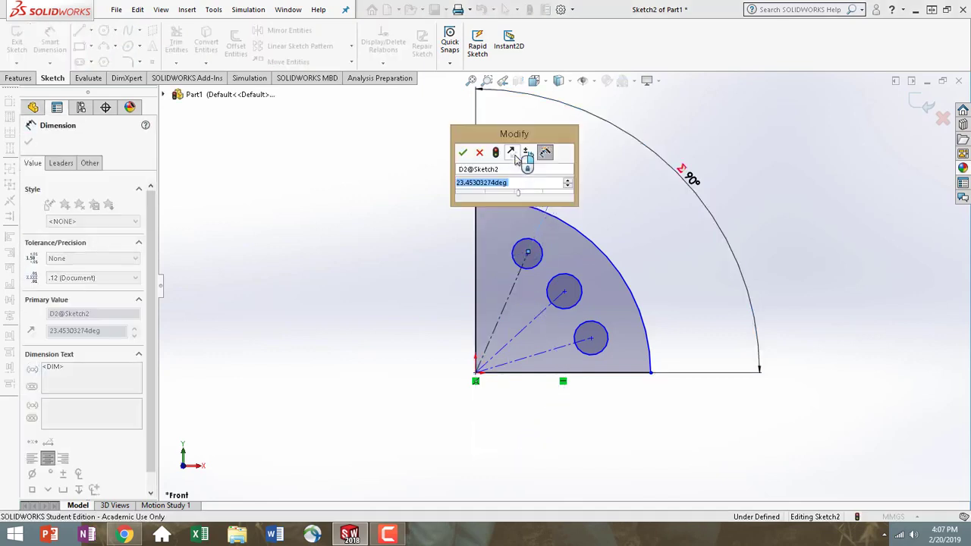
text(=)
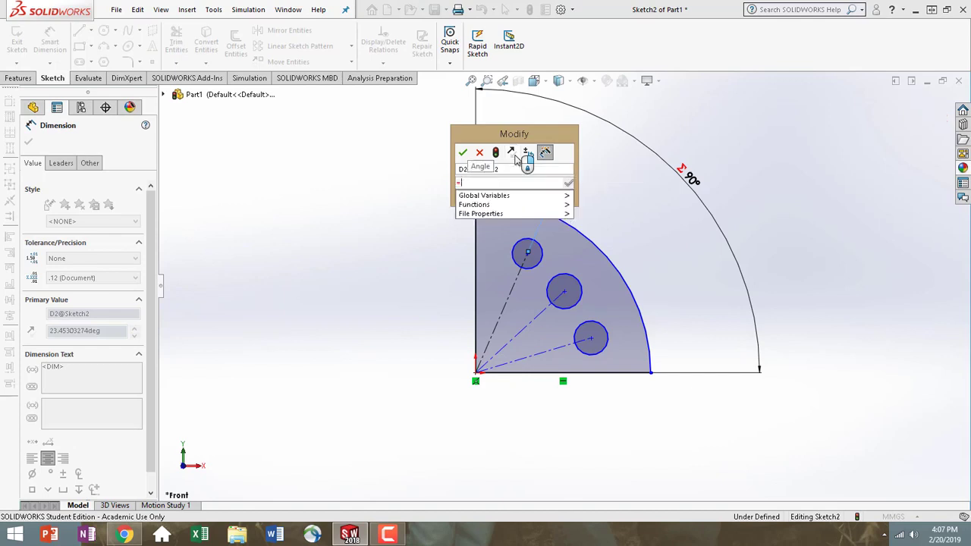
mouse_move(513, 198)
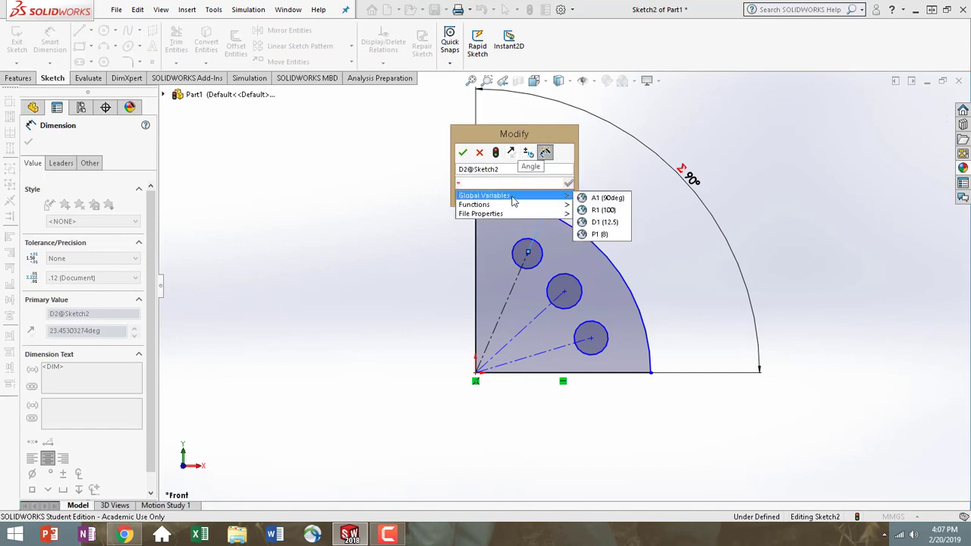
click(616, 199)
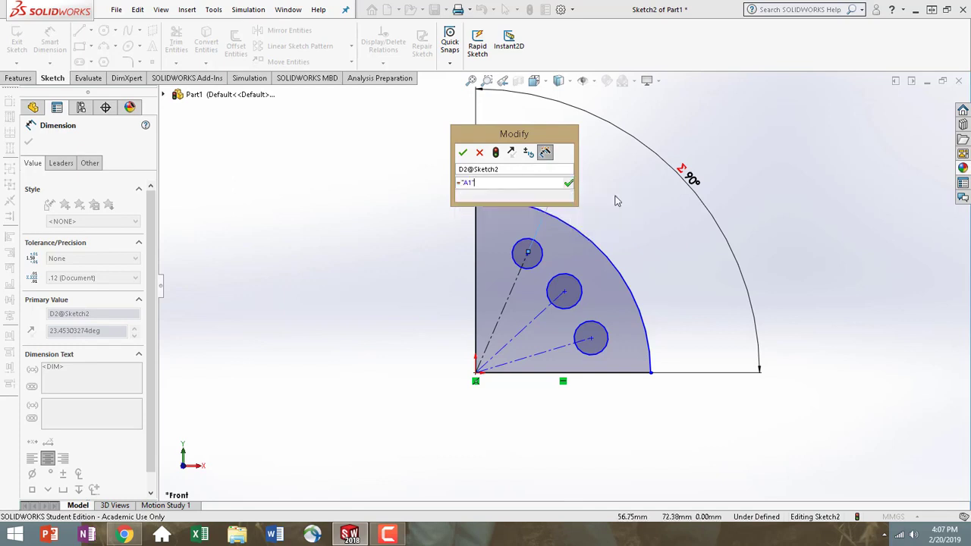
text(/4)
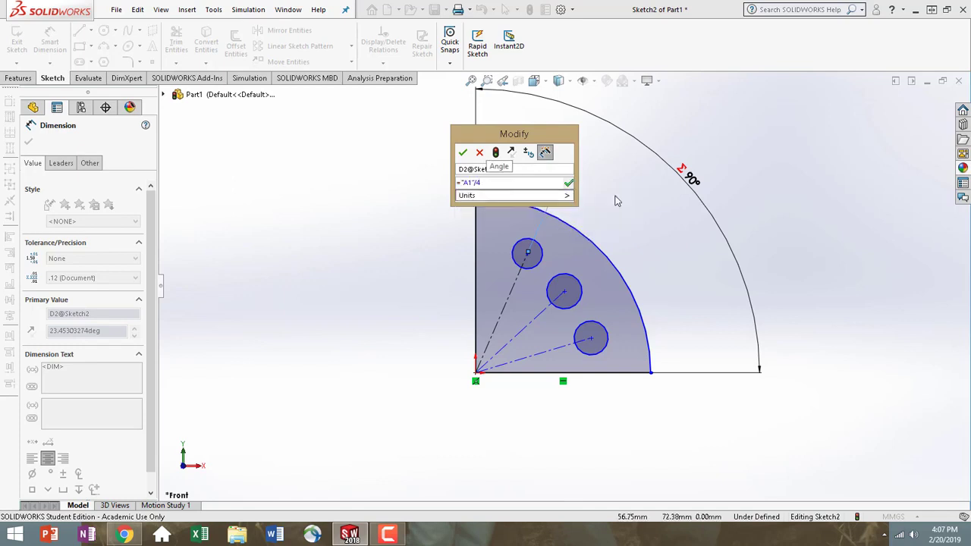
click(466, 154)
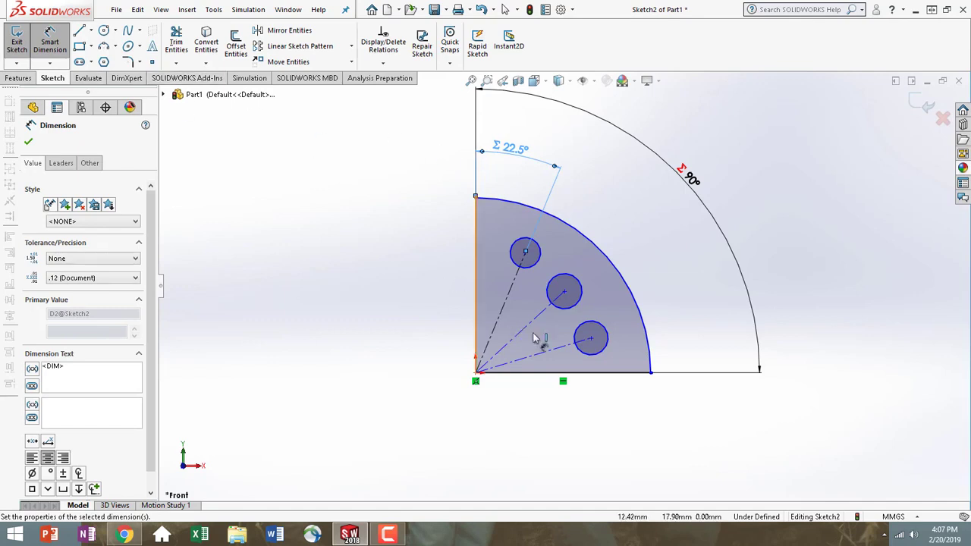
Dimension the angle between the centerlines of the uppermost and middle circles with the equation "A1"/4.
click(509, 304)
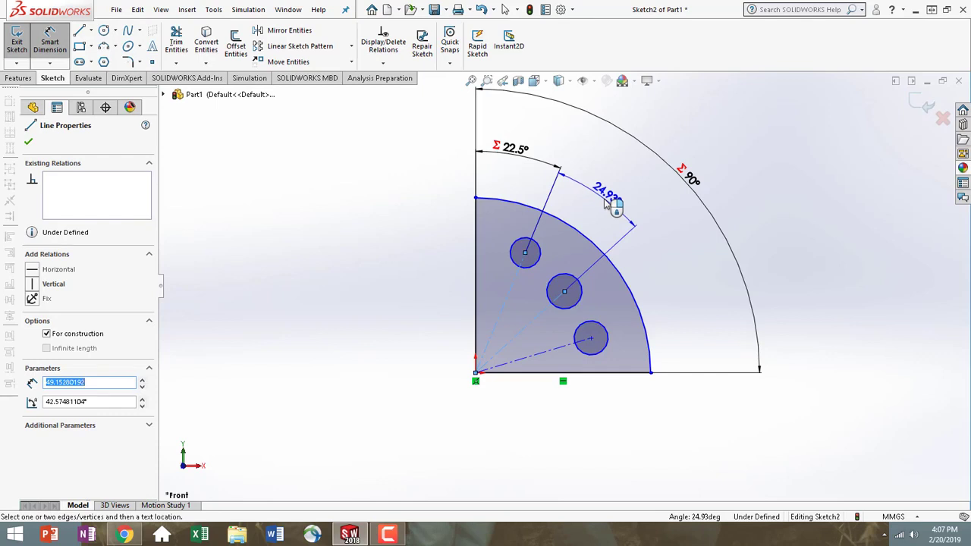
click(607, 196)
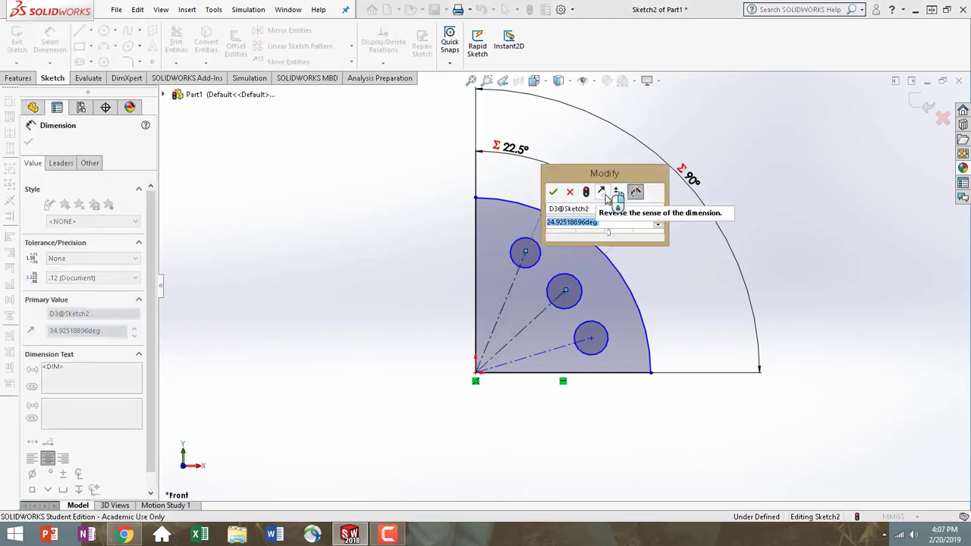
text(=)
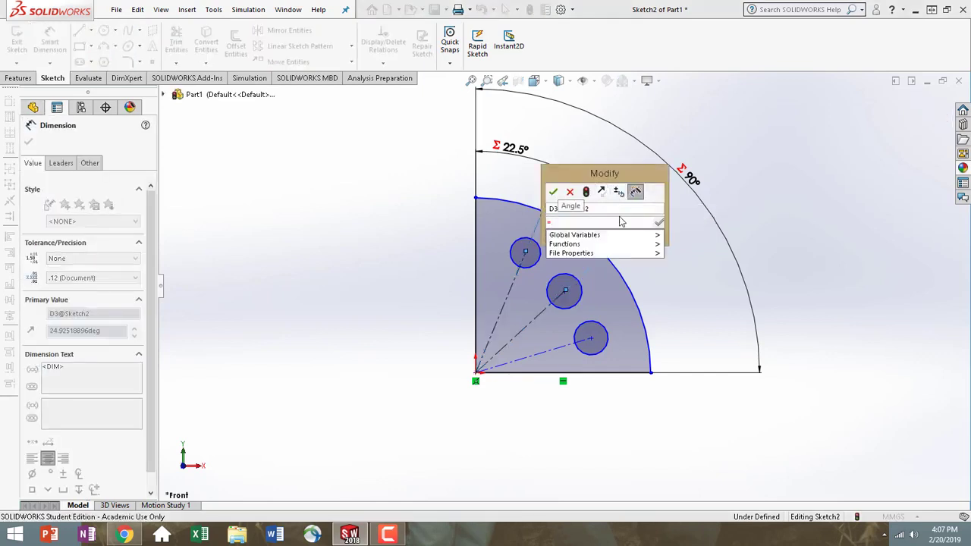
mouse_move(645, 235)
click(689, 238)
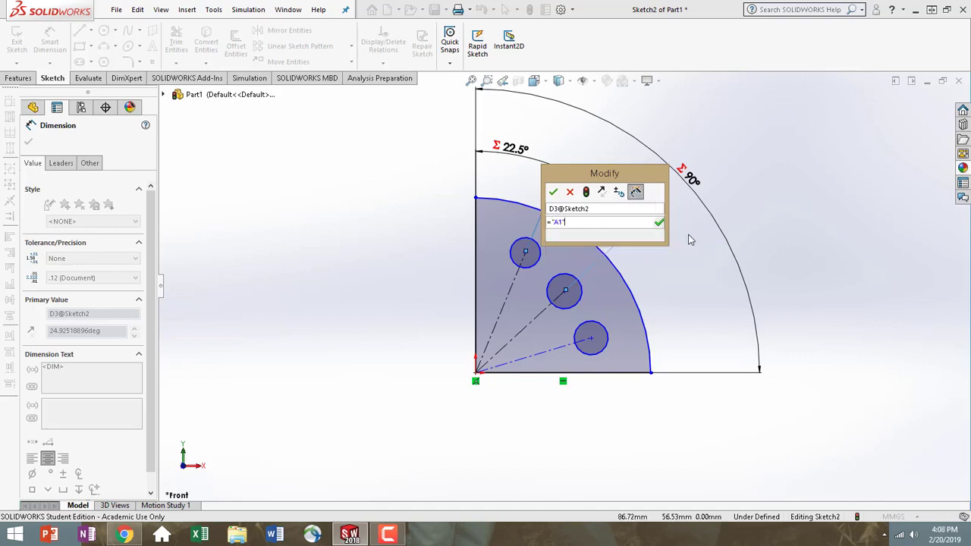
text(/4)
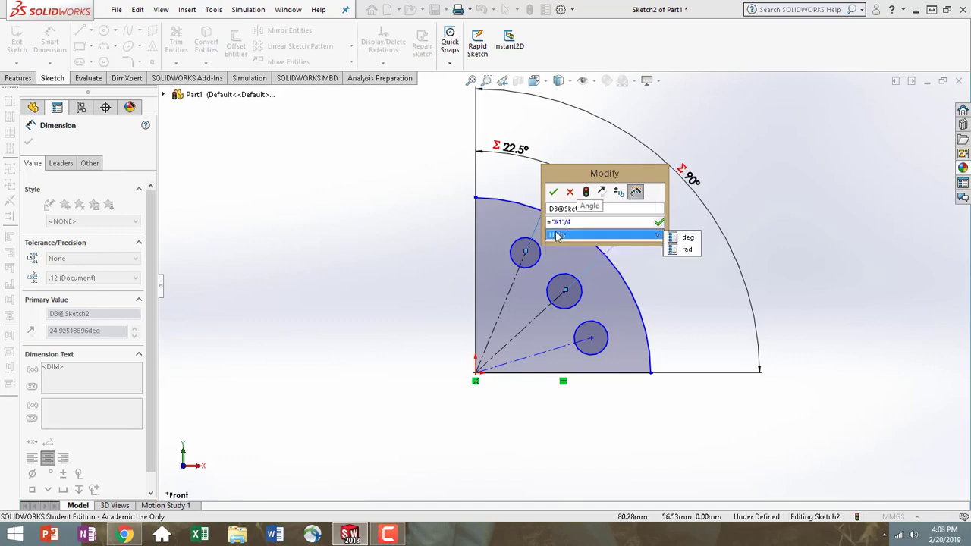
click(555, 193)
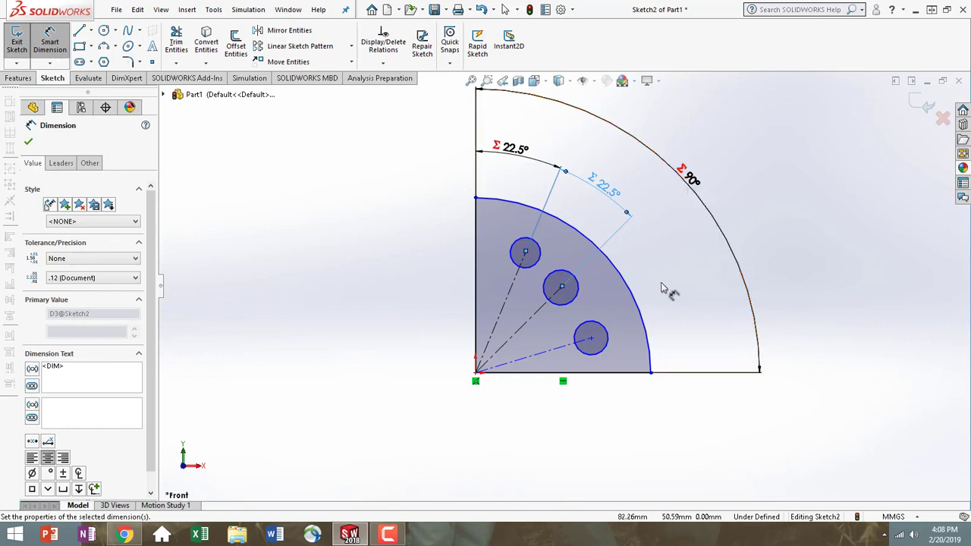
Dimension the angle between the centerlines of the middle and lowest circles with the equation "A1"/4.
click(541, 309)
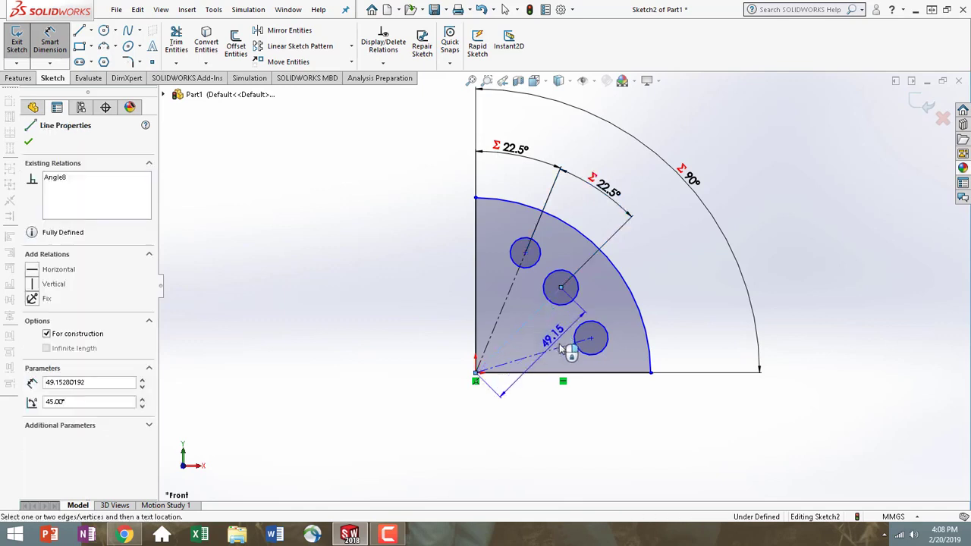
click(561, 348)
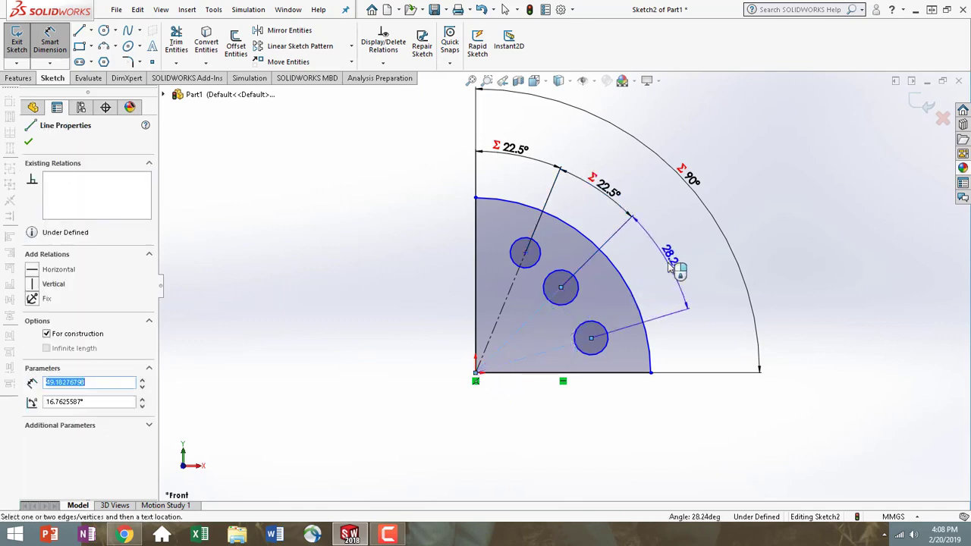
click(668, 263)
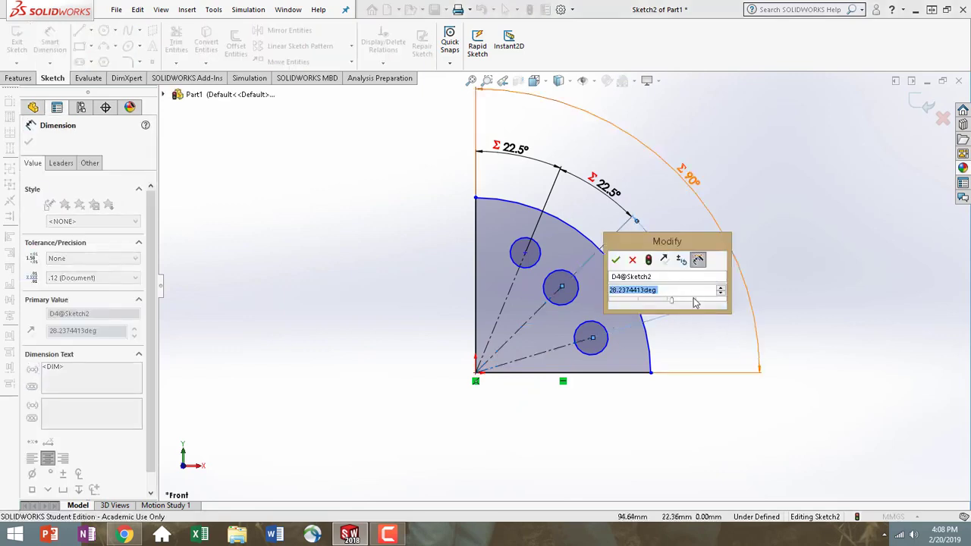
text(=)
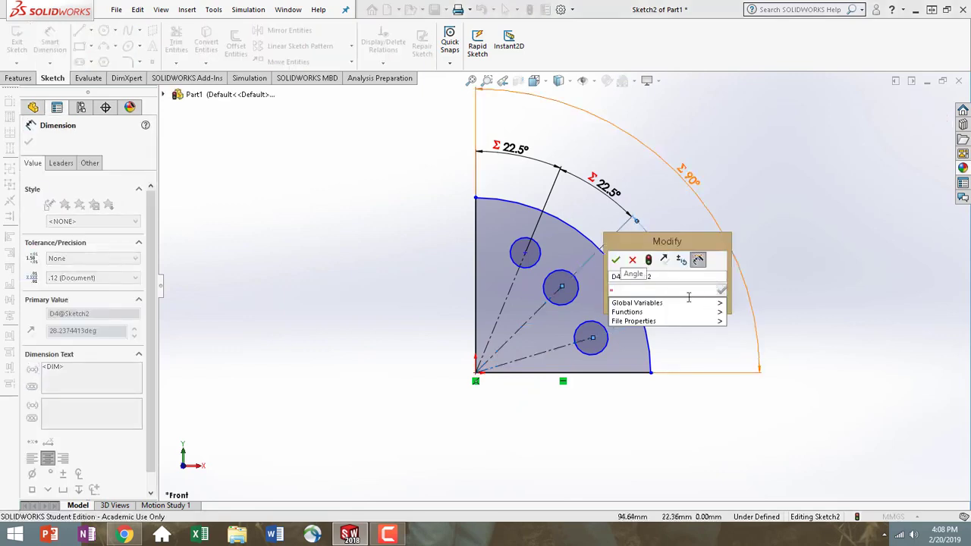
mouse_move(689, 303)
click(756, 303)
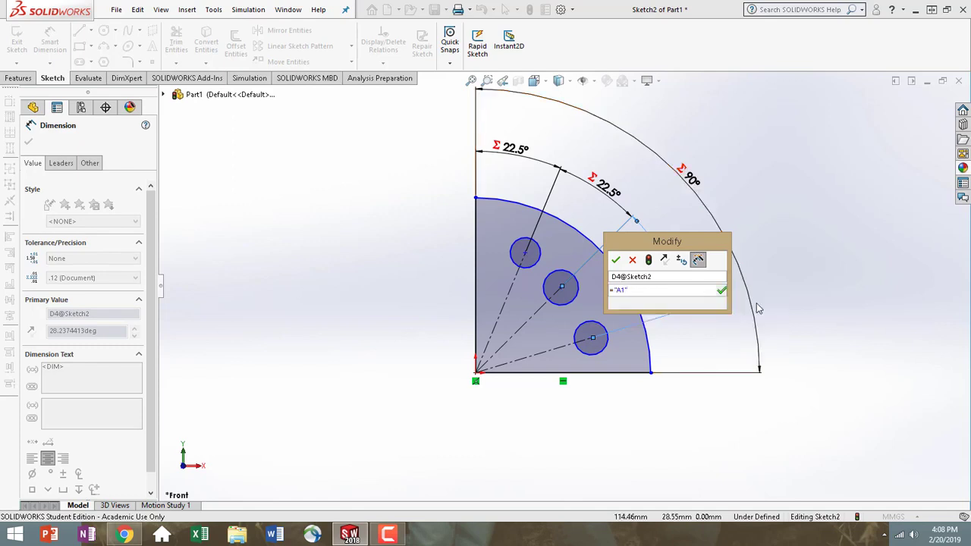
key(Return)
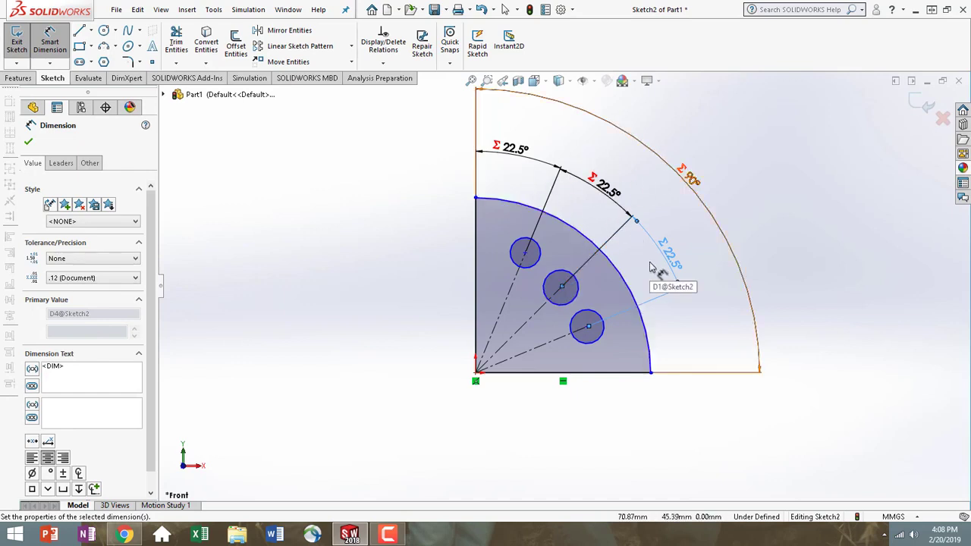
Dimension the diameter of the uppermost circle, linking it to global variable D1, and finish dimensioning.
click(540, 262)
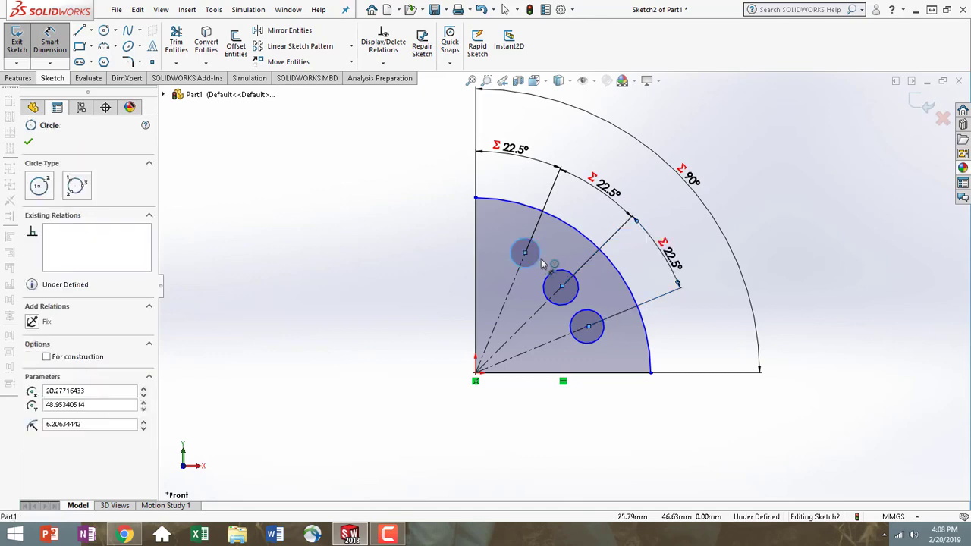
click(589, 220)
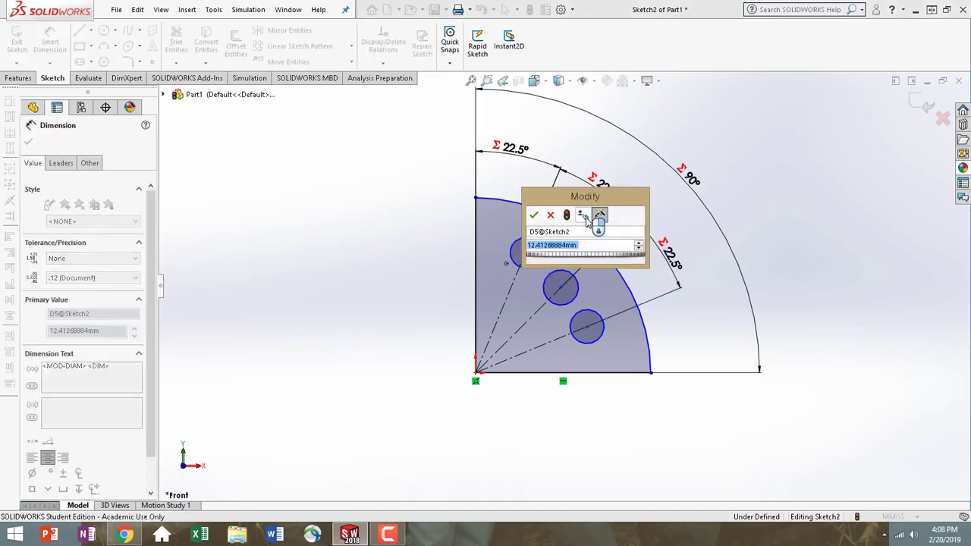
text(=)
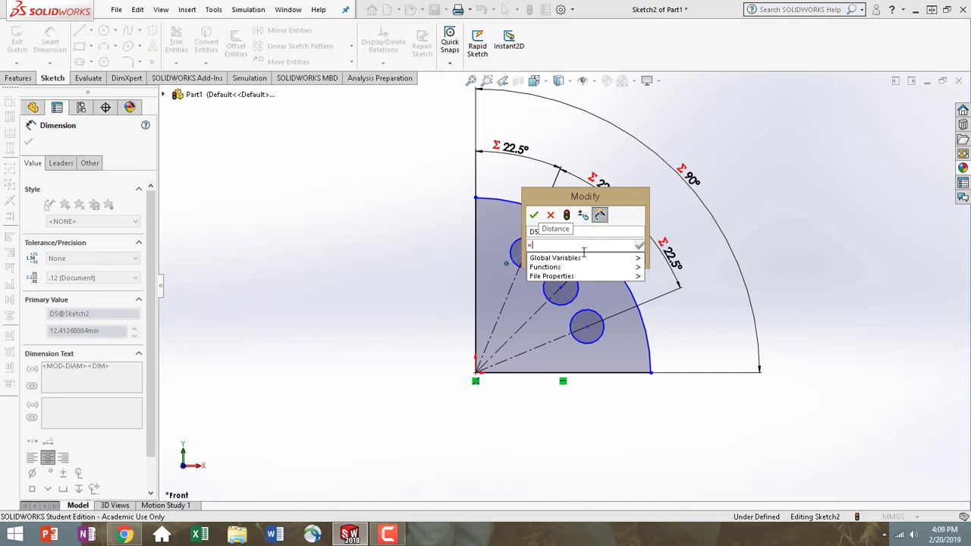
mouse_move(600, 258)
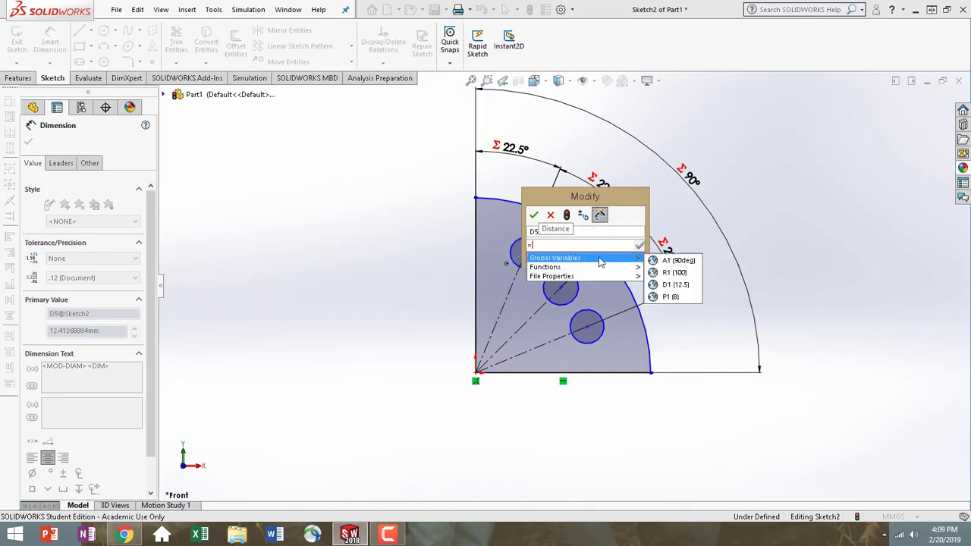
click(693, 285)
click(534, 217)
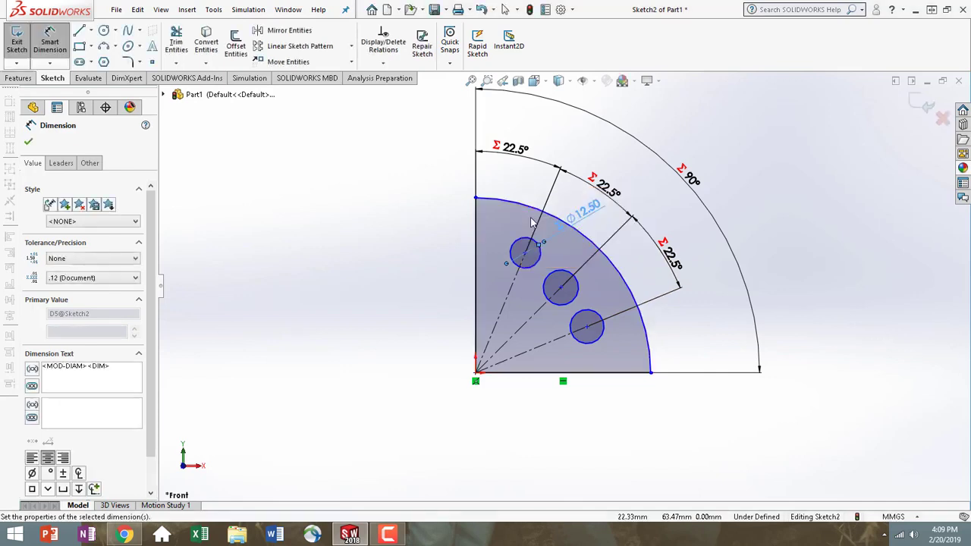
click(29, 143)
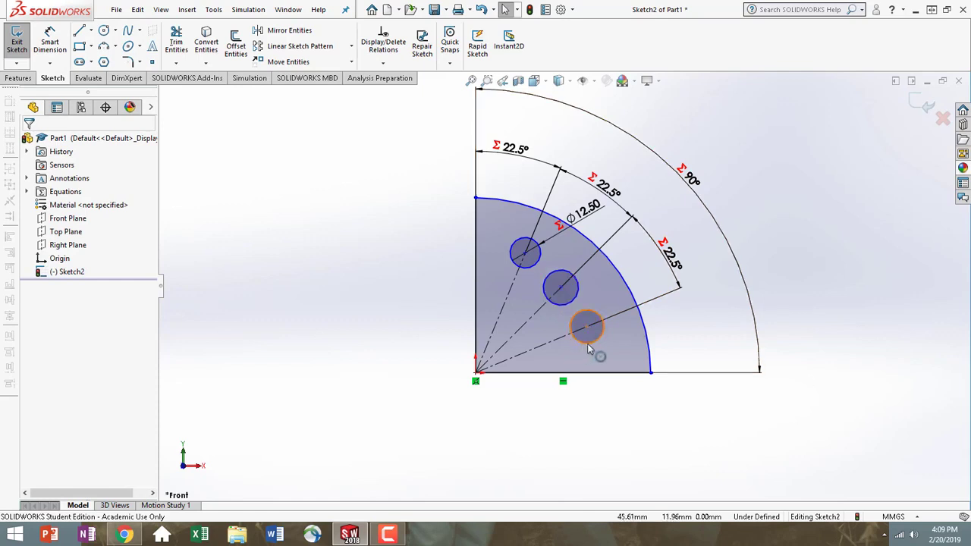
Make the three circles the same size with an Equal relation.
click(537, 267)
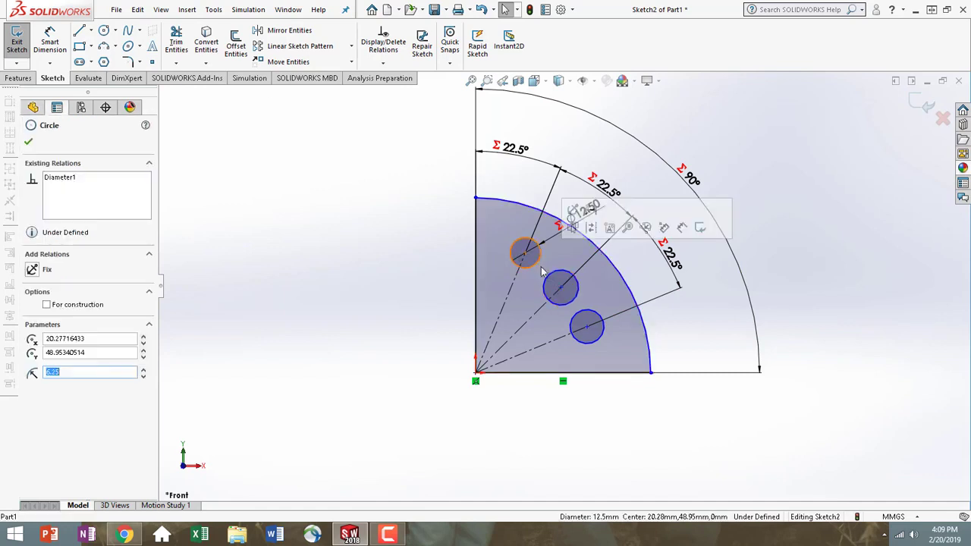
ctrl+click(560, 292)
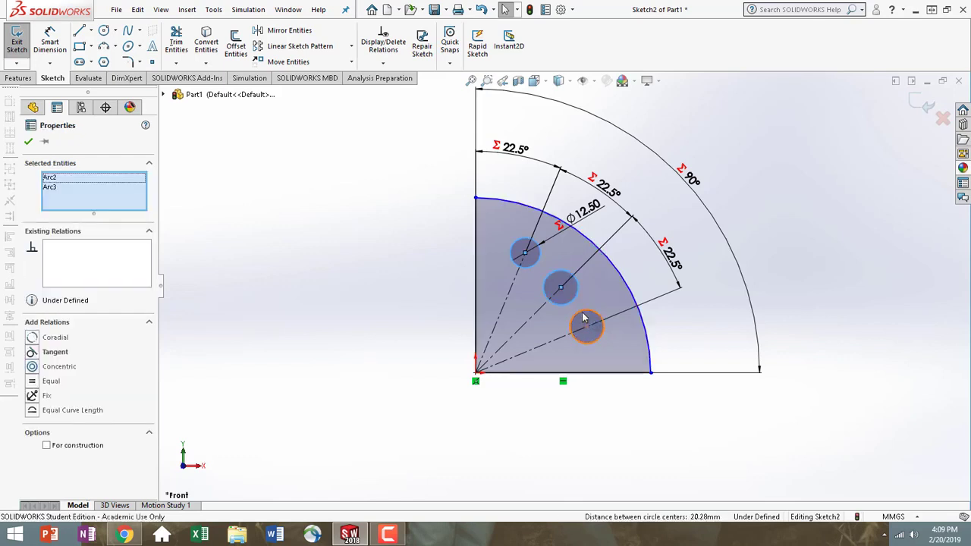
ctrl+click(582, 318)
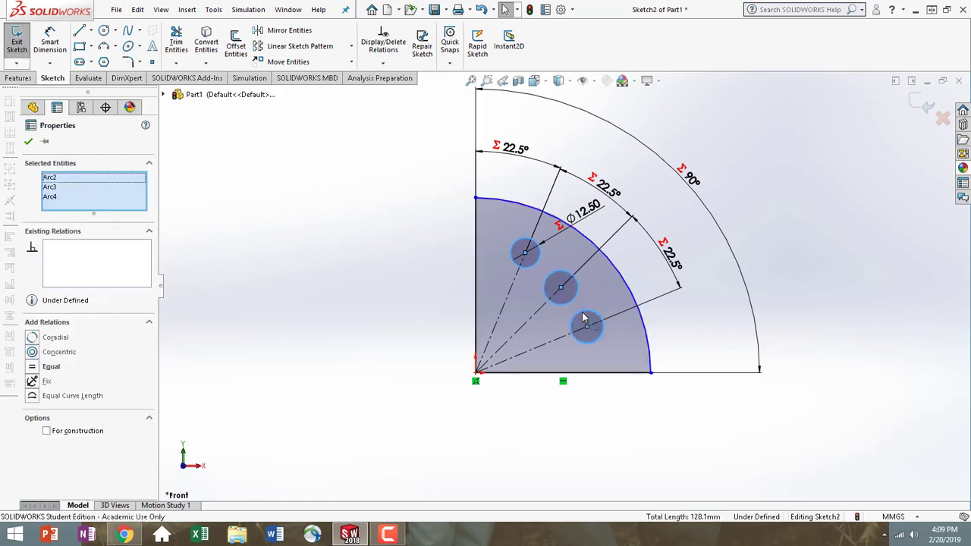
click(36, 371)
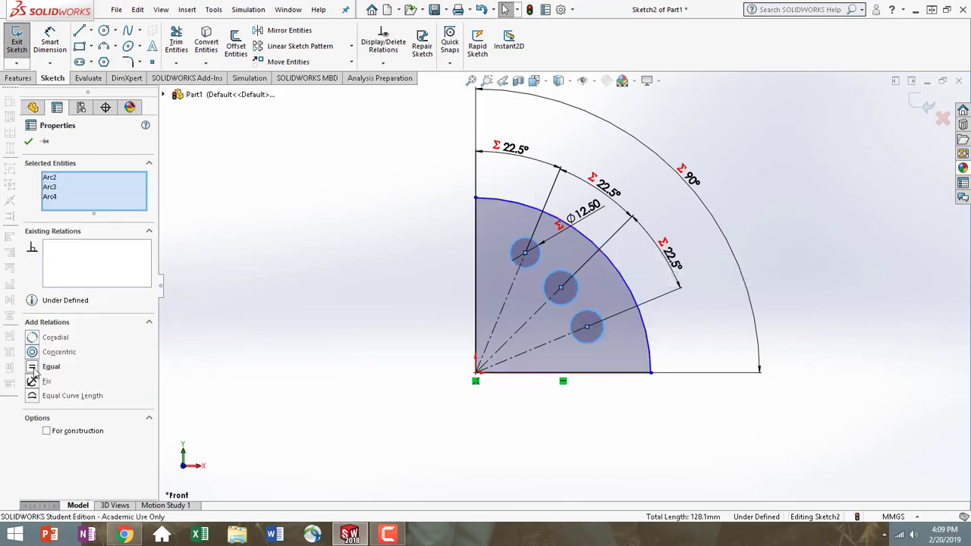
click(28, 141)
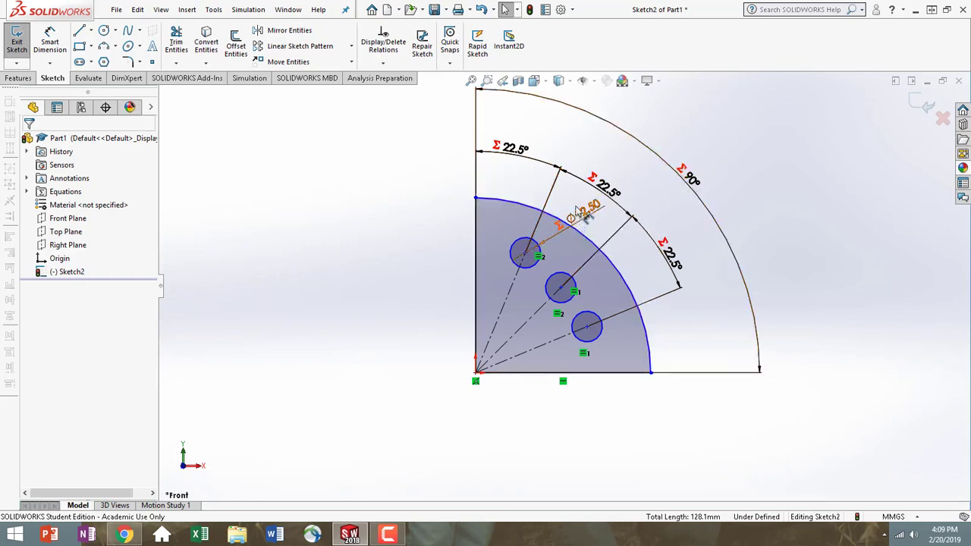
Rearrange the circle's diameter dimension and move the three 22.5° angle dimensions farther outward from the plate's arc.
drag(586, 215, 568, 251)
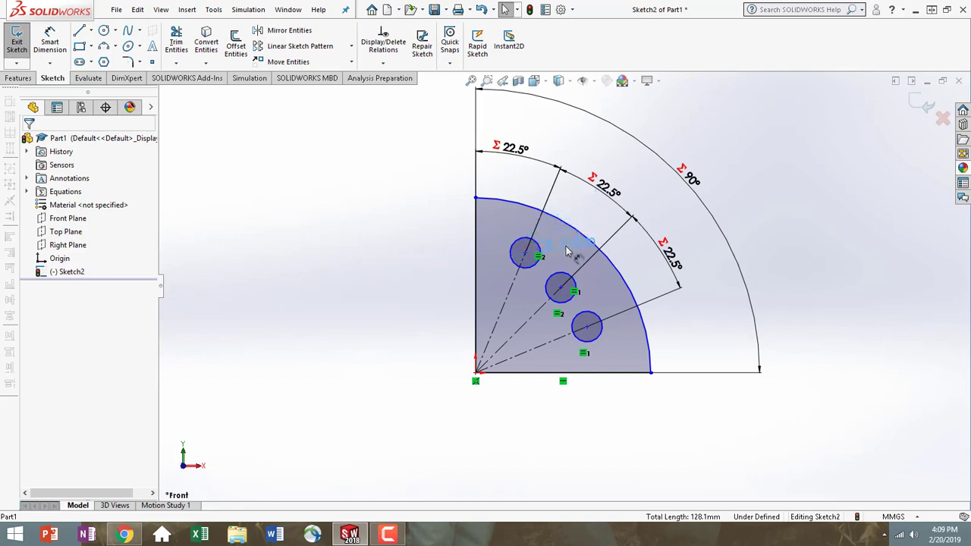
click(789, 445)
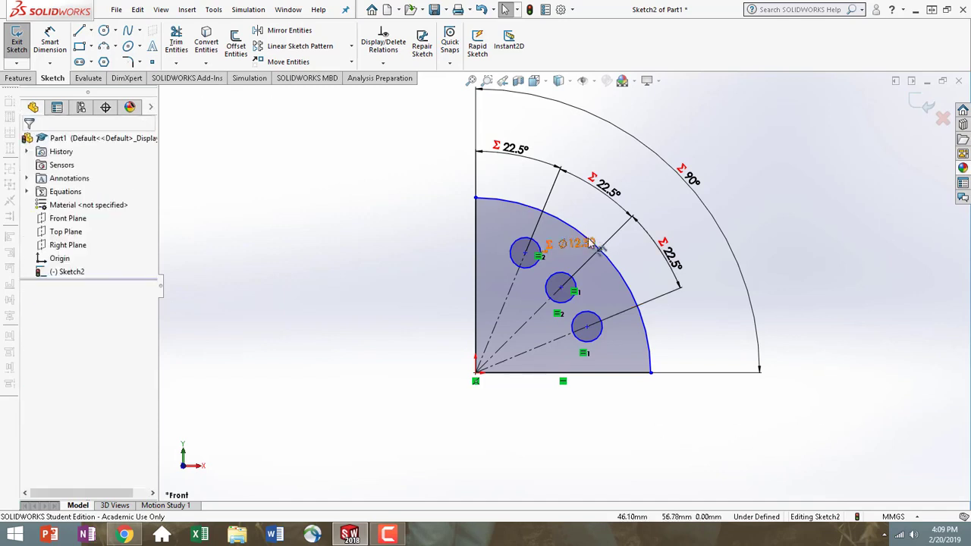
drag(594, 245, 601, 219)
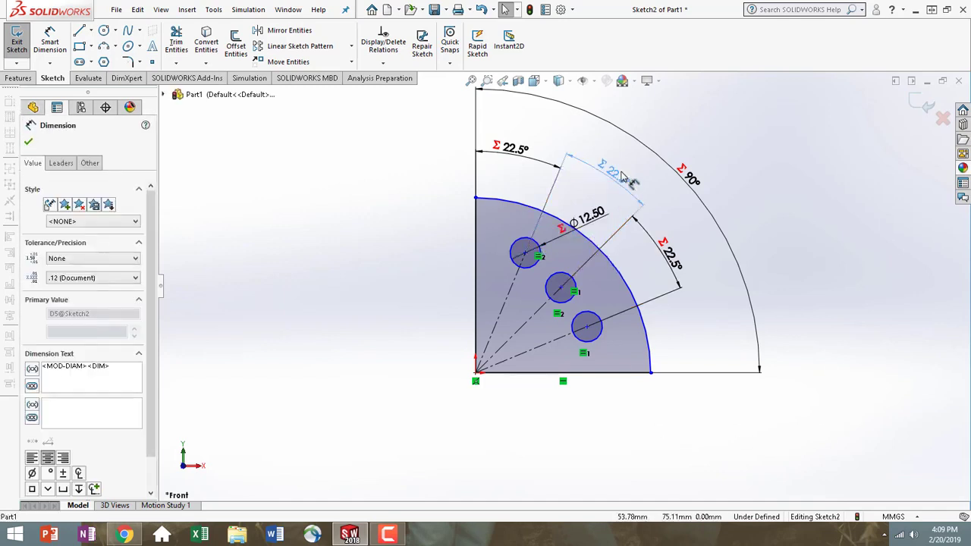
drag(622, 172, 627, 164)
drag(524, 150, 525, 126)
drag(674, 267, 667, 250)
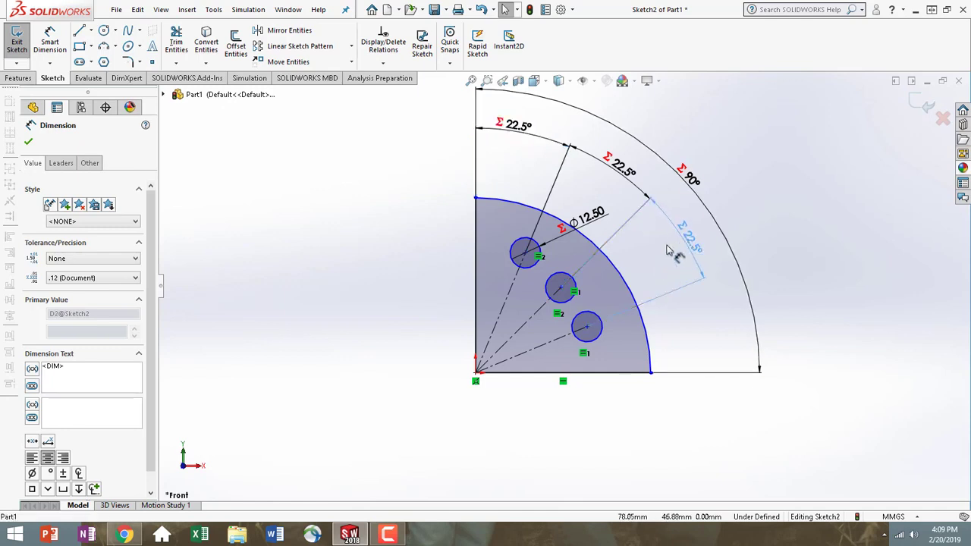
Move the circle's diameter dimension outward beyond the plate's arc.
drag(583, 215, 610, 199)
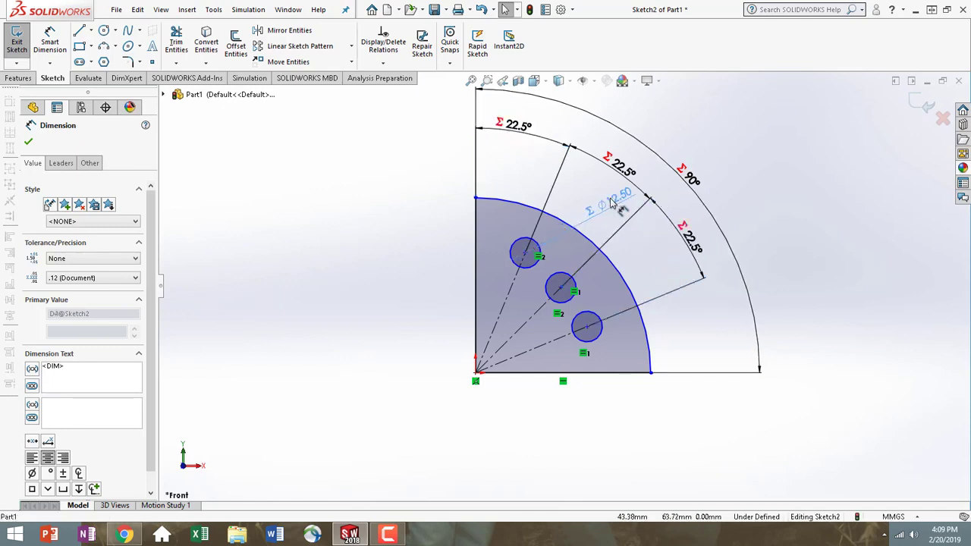
click(720, 437)
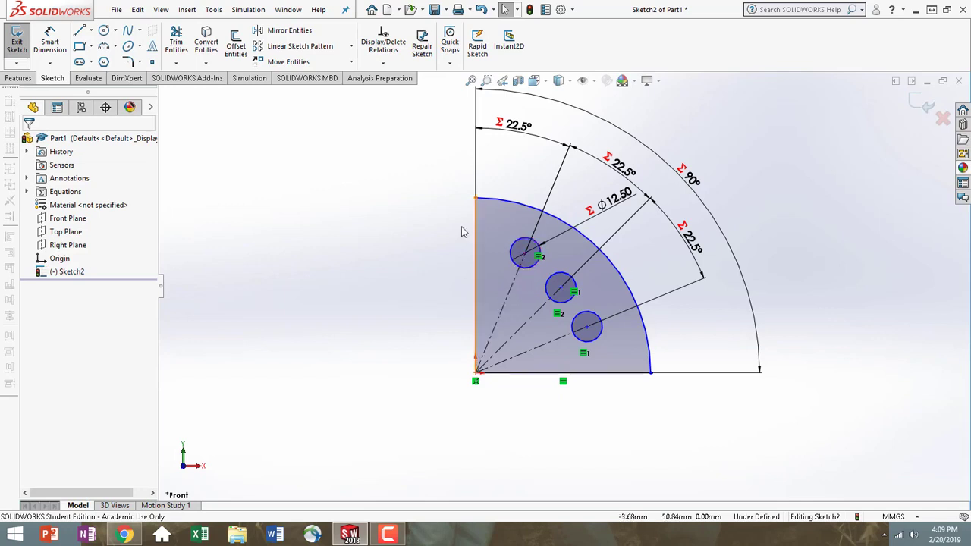
Dimension the length of the plate's vertical edge, linking it to global variable R1.
click(61, 51)
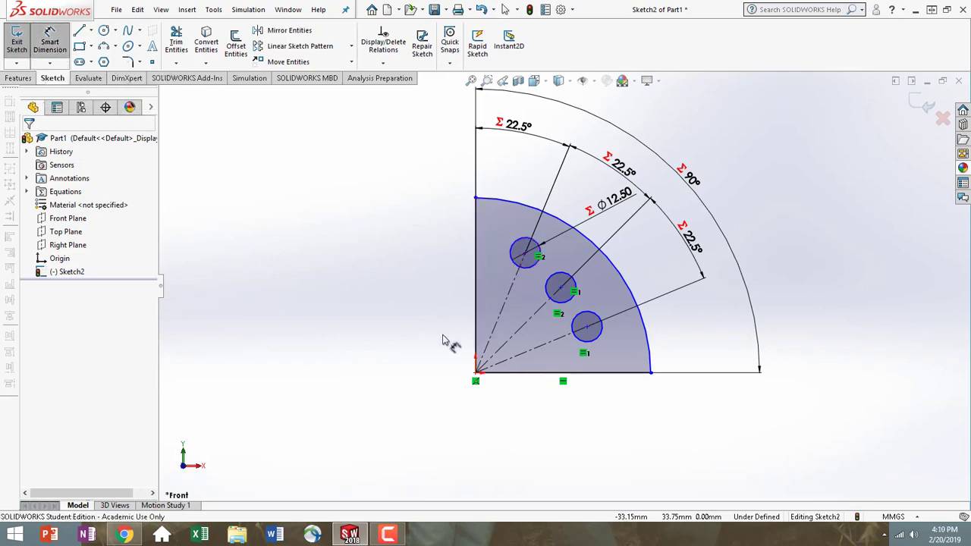
click(477, 301)
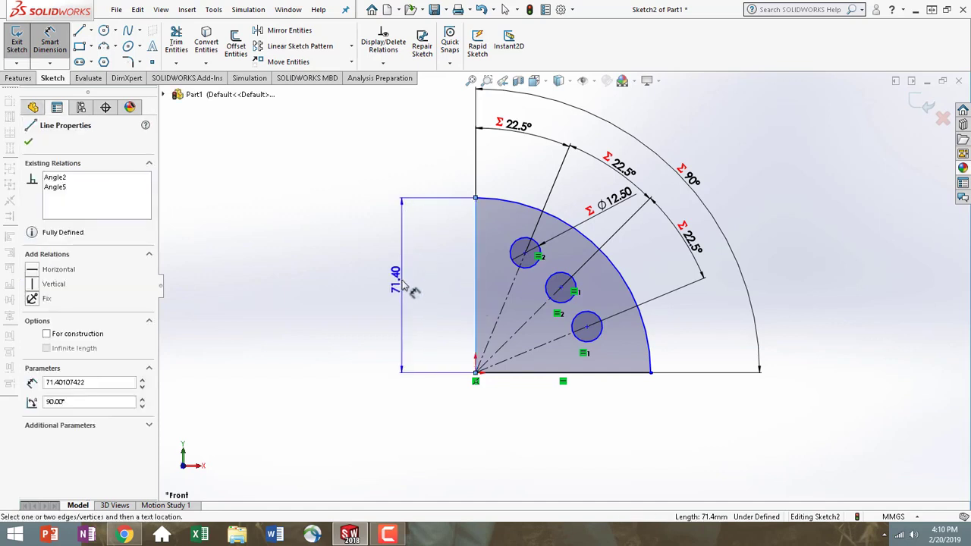
click(407, 287)
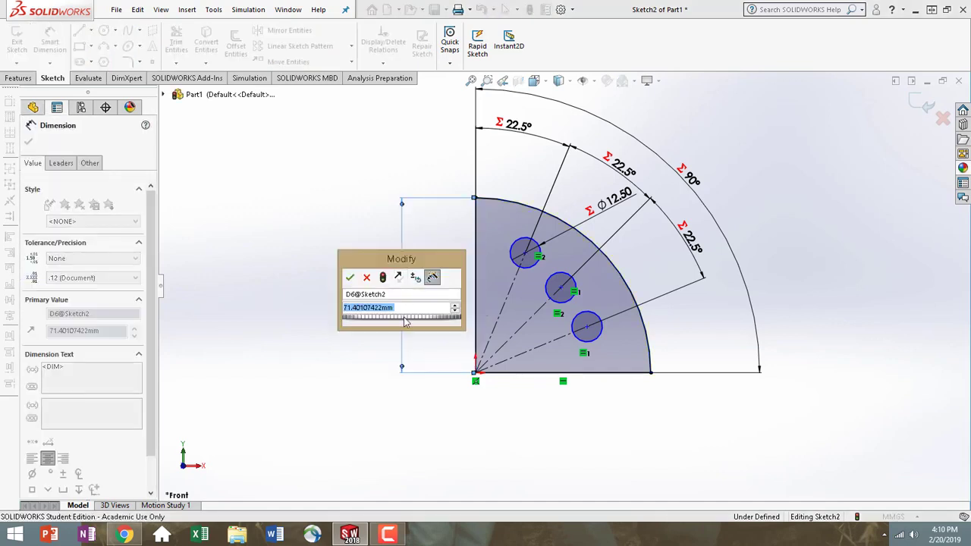
text(=)
mouse_move(406, 320)
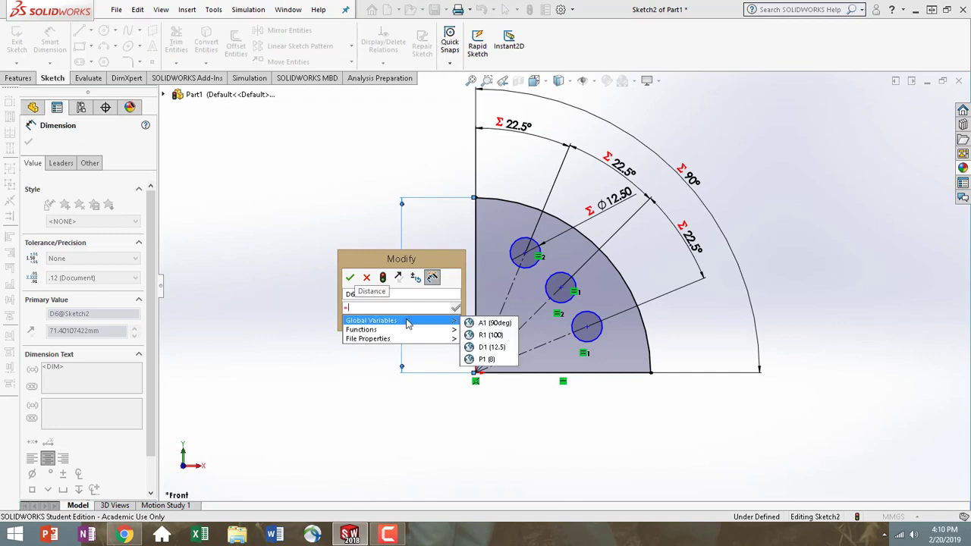
click(490, 322)
click(351, 277)
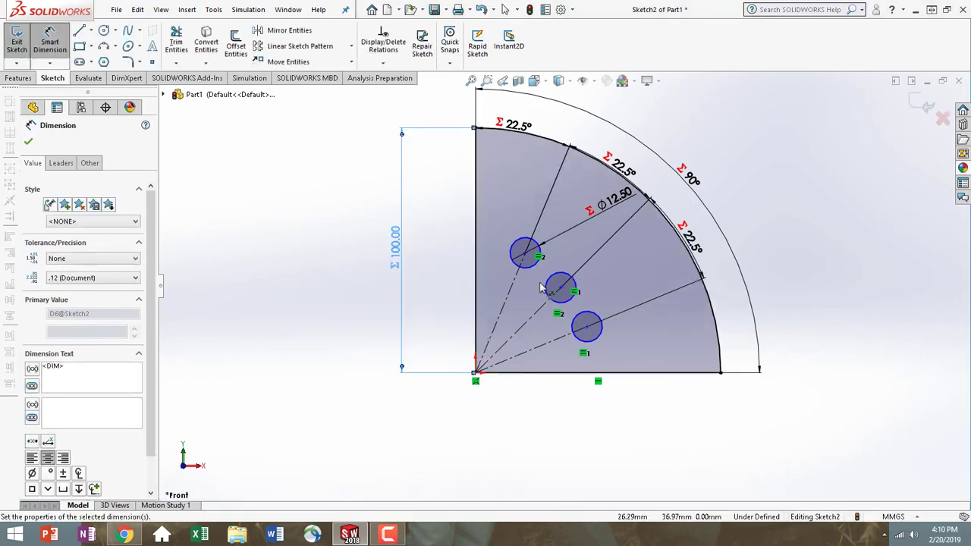
Dimension the length of the uppermost circle's centerline with the equation "R1"*.75 and finish dimensioning.
click(504, 302)
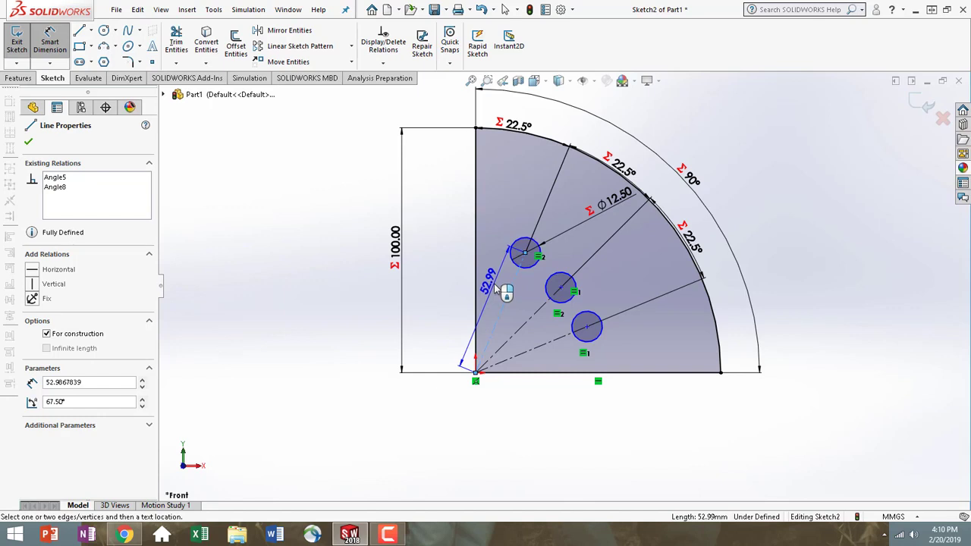
click(496, 289)
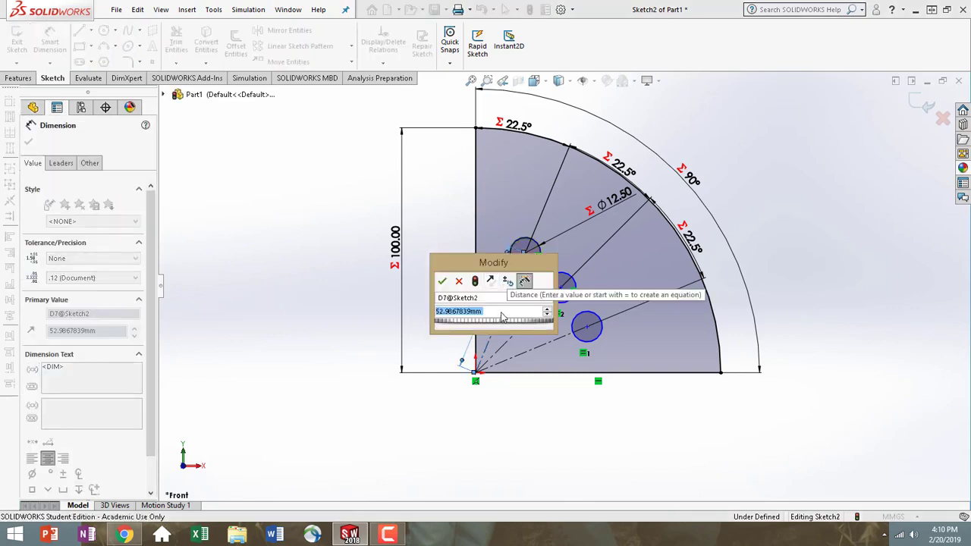
text(=)
mouse_move(505, 328)
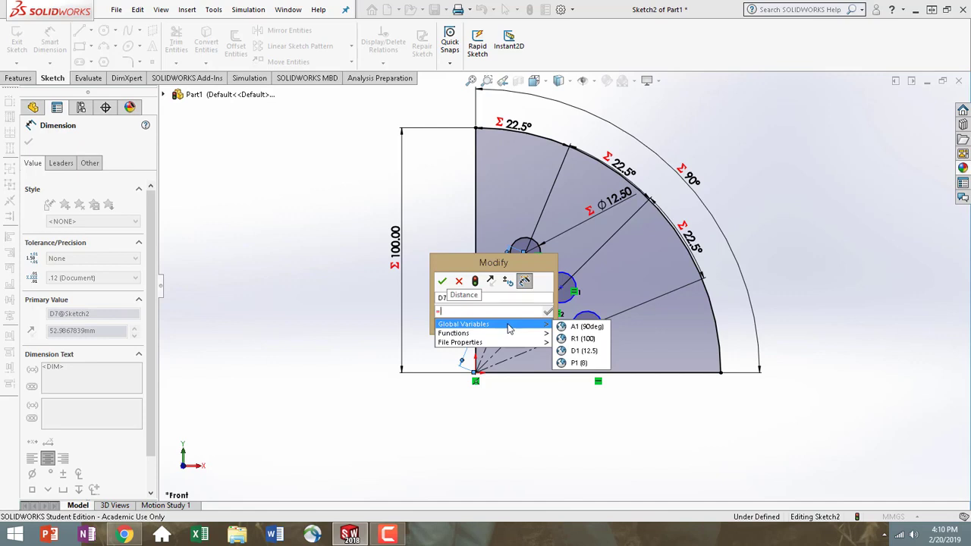
click(579, 339)
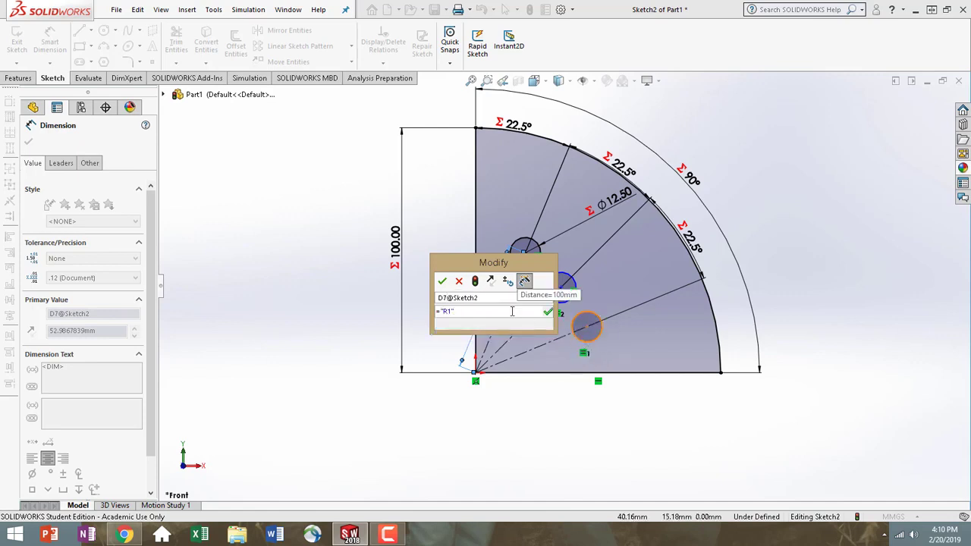
text(*.75)
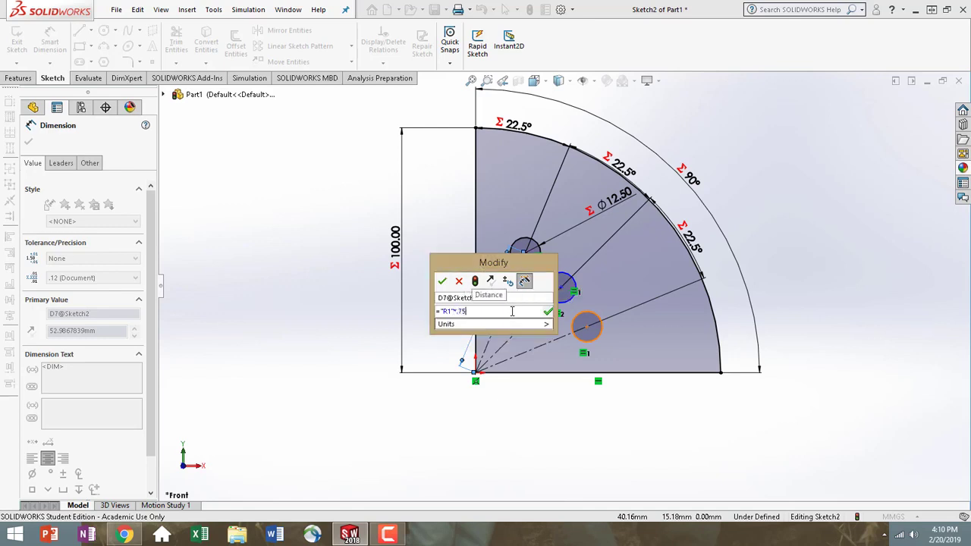
key(Return)
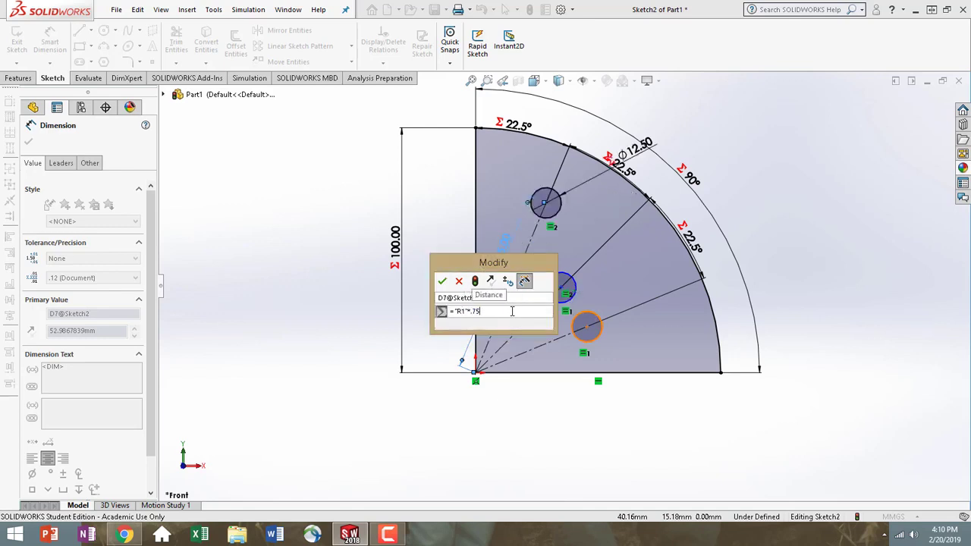
click(442, 281)
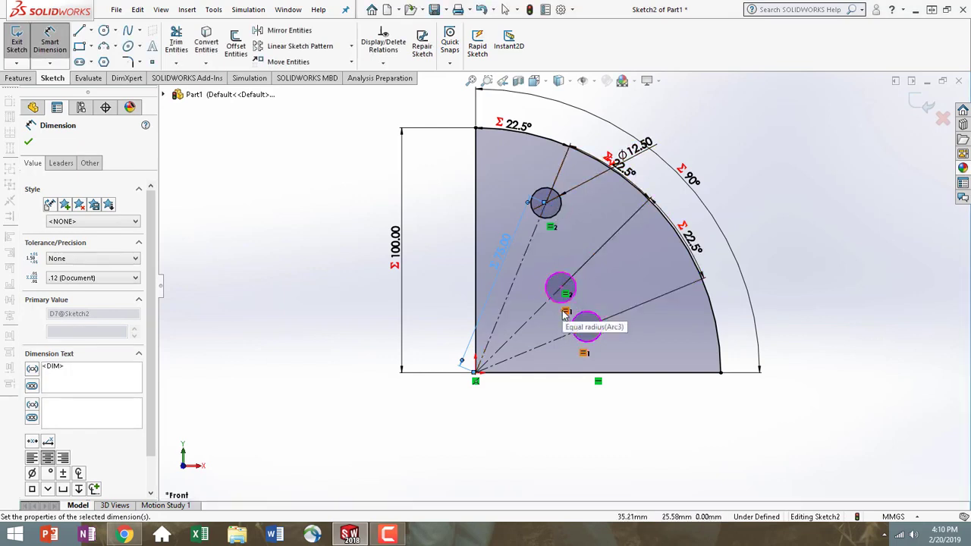
click(29, 142)
Make the three centerlines from the origin to the circles the same length with an Equal relation.
click(513, 304)
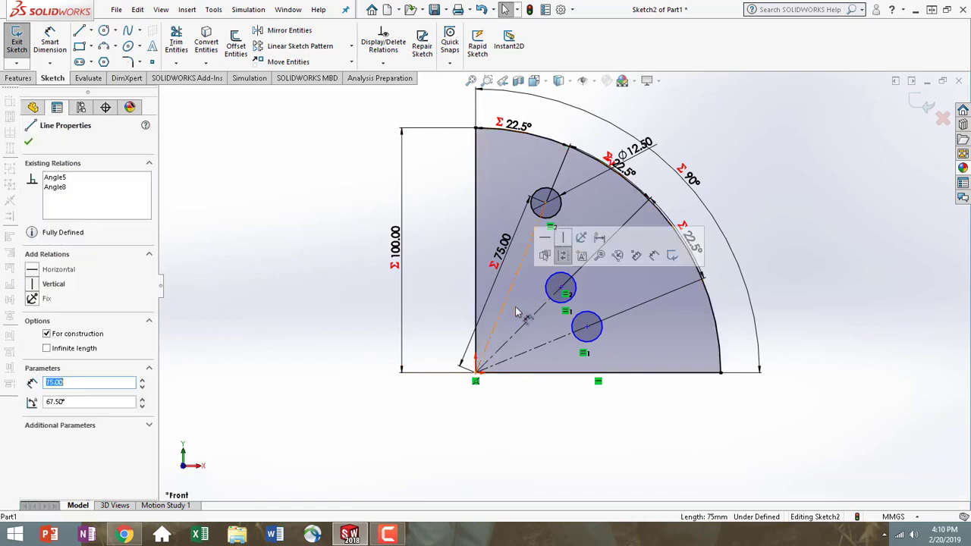
ctrl+click(529, 321)
ctrl+click(546, 341)
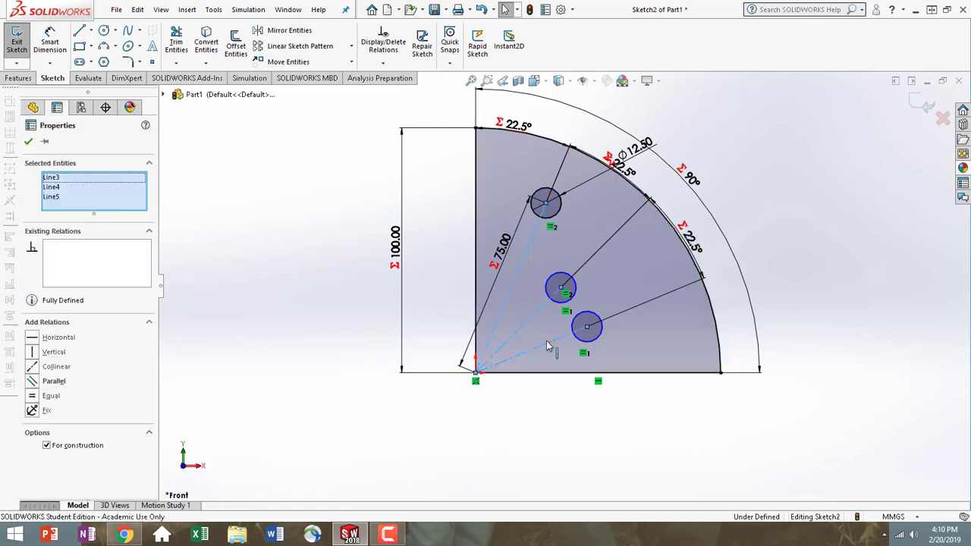
click(32, 396)
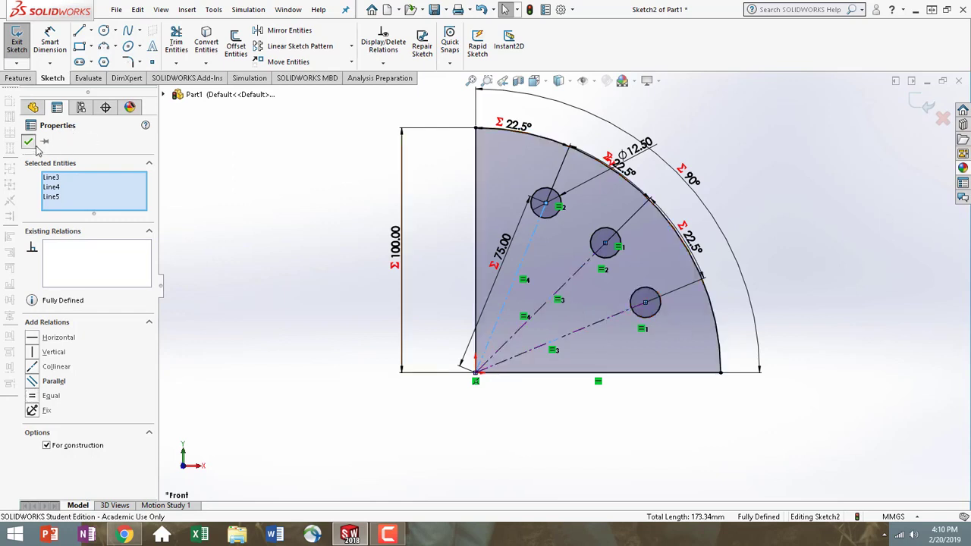
click(641, 458)
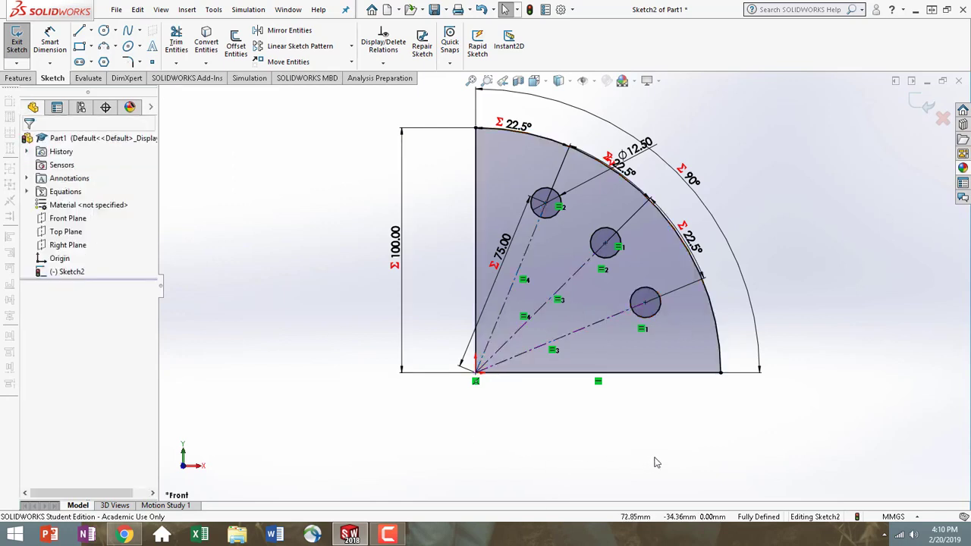
Move the three 22.5° angle dimensions outside the plate's arc and reposition the 90° and circle diameter dimensions.
drag(668, 172, 710, 157)
scroll(680, 209, up, 1)
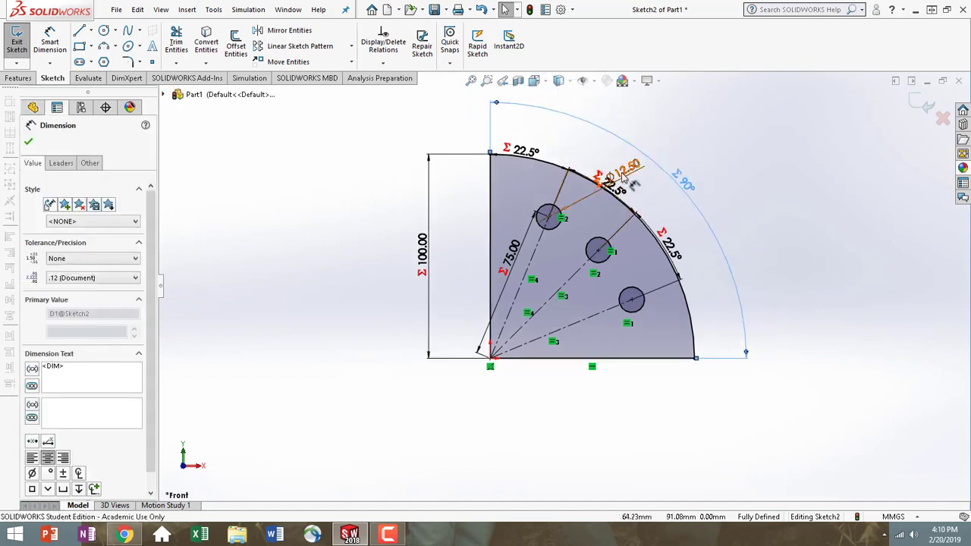
mouse_move(624, 176)
mouse_down()
mouse_move(644, 202)
mouse_move(624, 170)
mouse_up()
drag(534, 154, 538, 135)
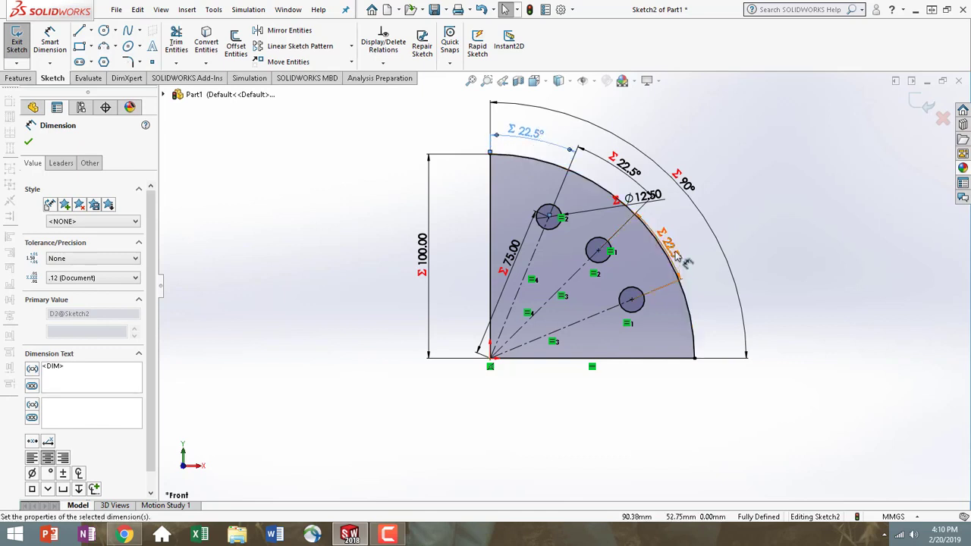
drag(677, 258, 689, 250)
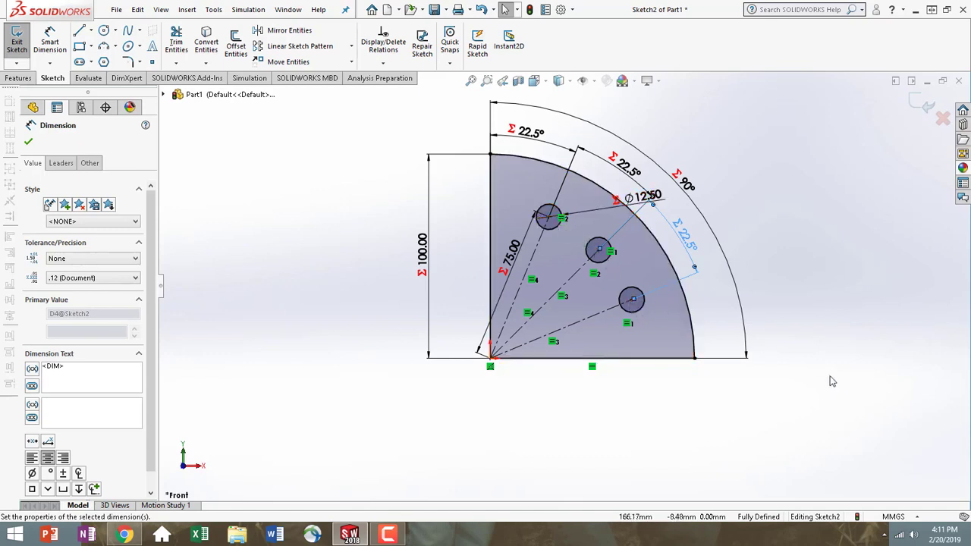
key(XF86AudioRaiseVolume)
key(XF86AudioRaiseVolume)
key(XF86AudioRaiseVolume)
key(XF86AudioRaiseVolume)
key(XF86AudioRaiseVolume)
key(XF86AudioRaiseVolume)
key(XF86AudioRaiseVolume)
key(XF86AudioRaiseVolume)
key(XF86AudioRaiseVolume)
key(XF86AudioRaiseVolume)
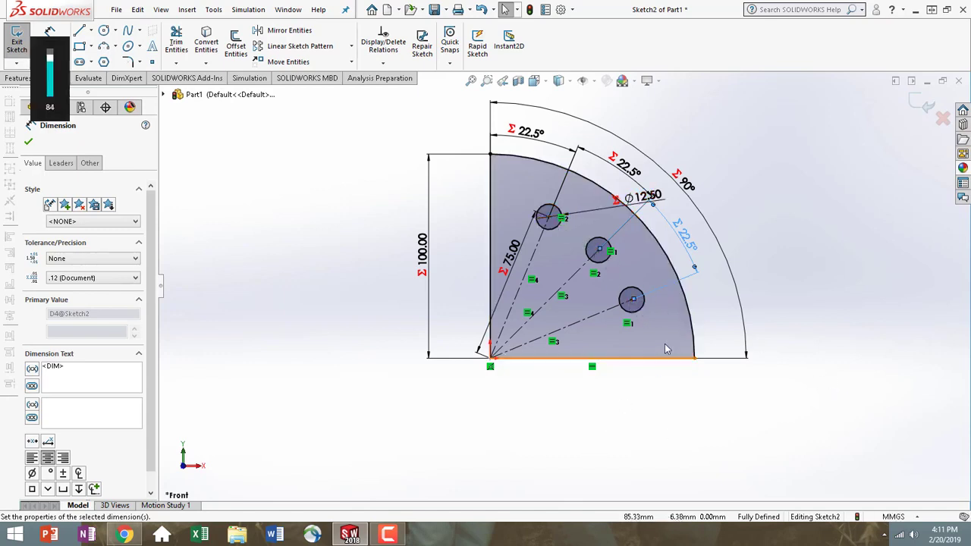
Extrude the sketch as a Blind boss with its depth linked to global variable P1.
click(28, 144)
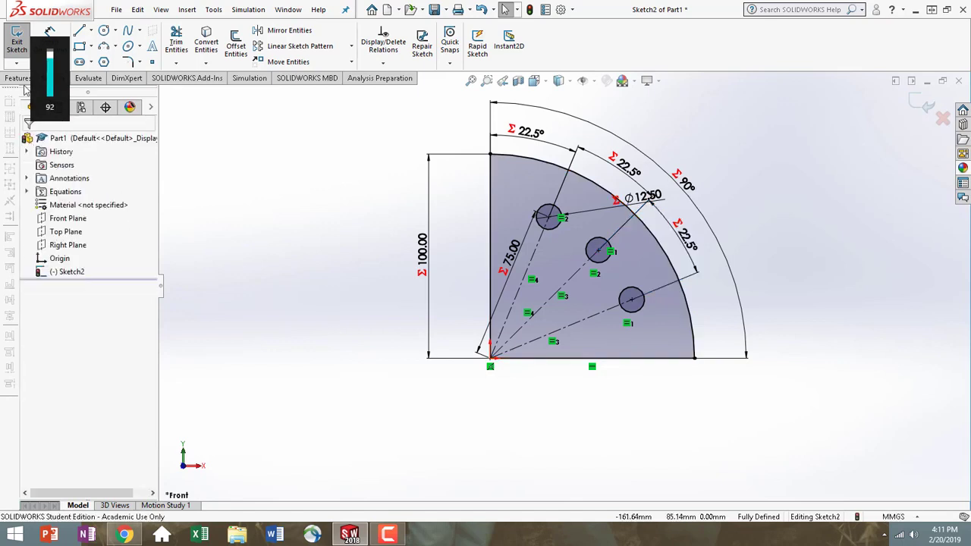
click(18, 79)
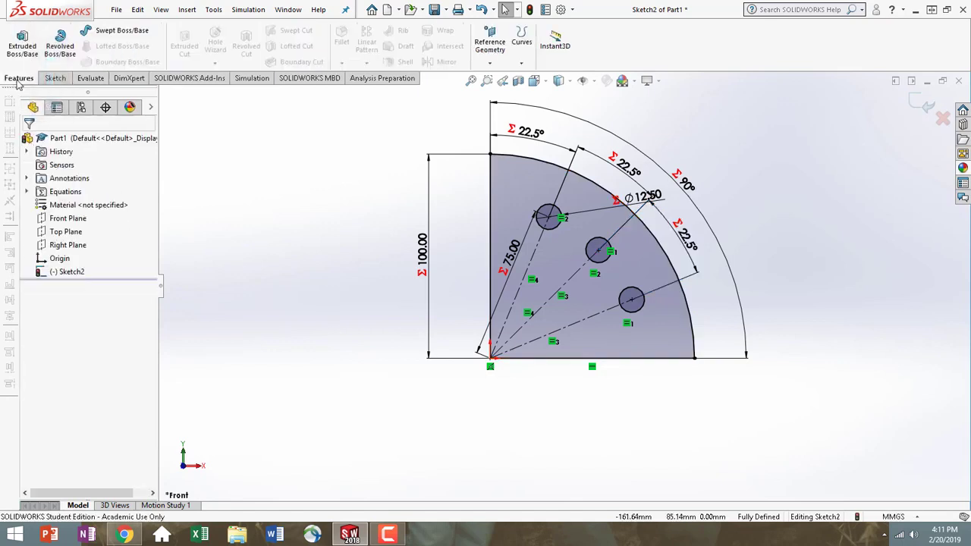
click(20, 64)
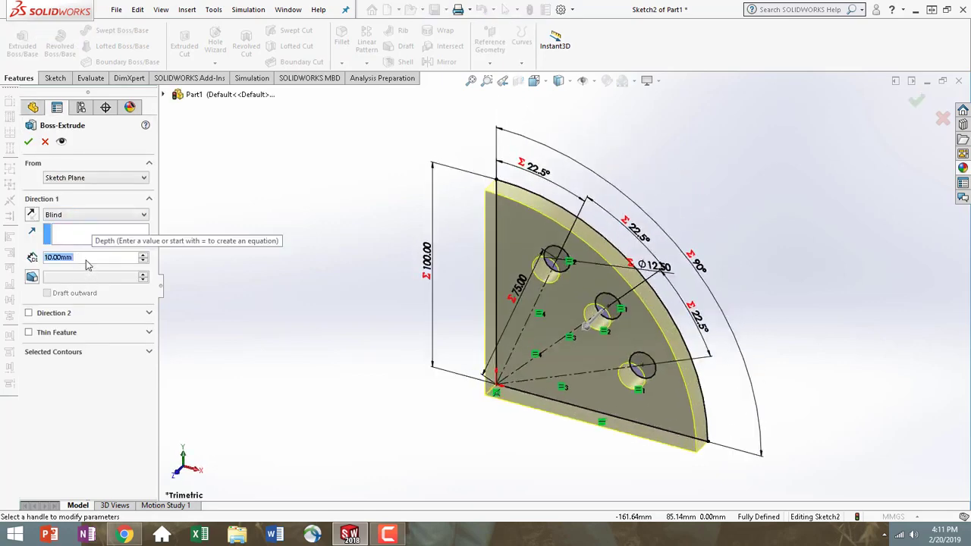
text(=)
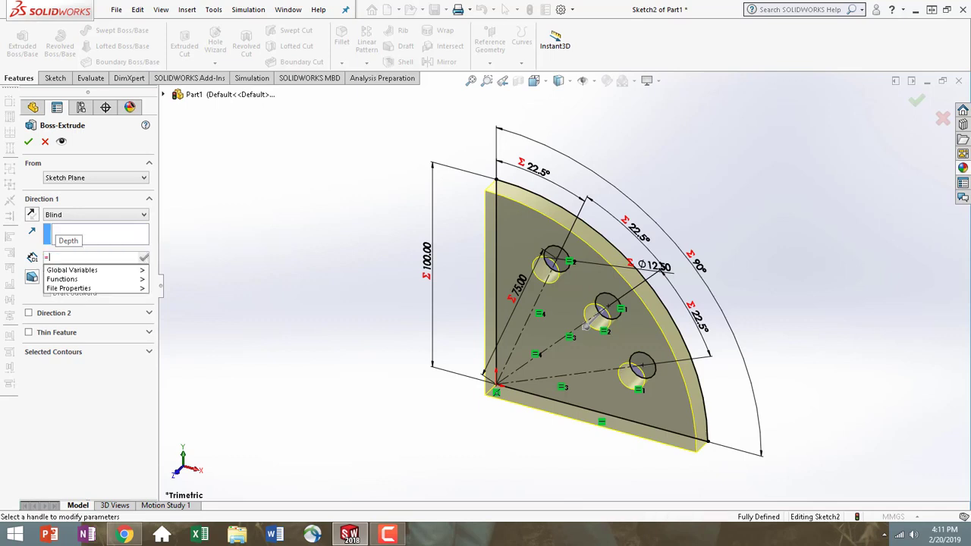
mouse_move(98, 275)
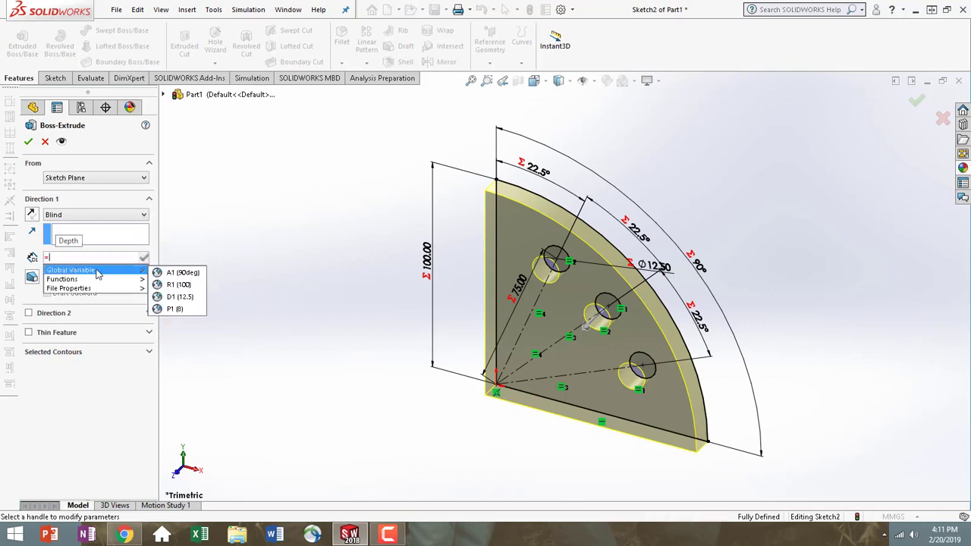
click(175, 309)
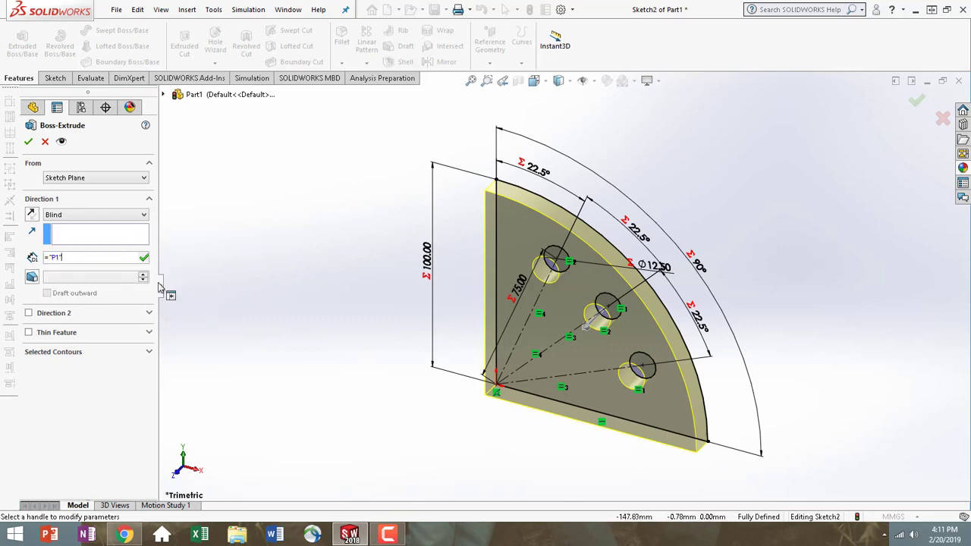
click(28, 143)
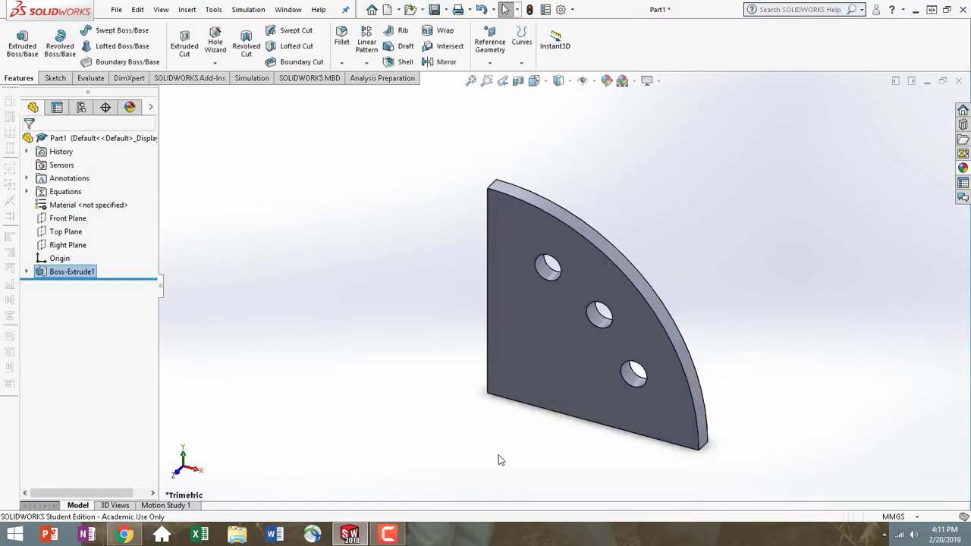
Inspect the extruded plate and its three holes at an angle and with the view normal to the front face.
middle_drag(538, 415, 546, 397)
click(549, 398)
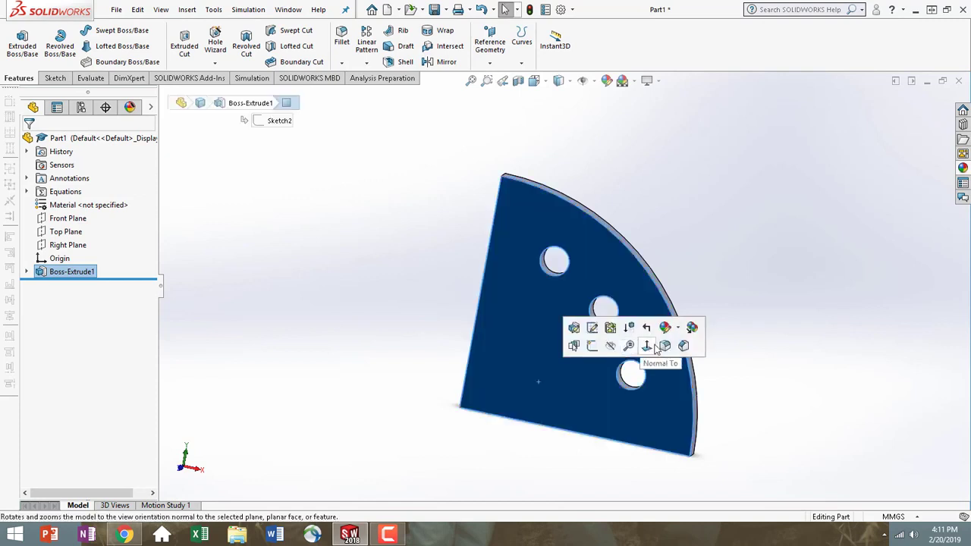
click(647, 346)
click(830, 319)
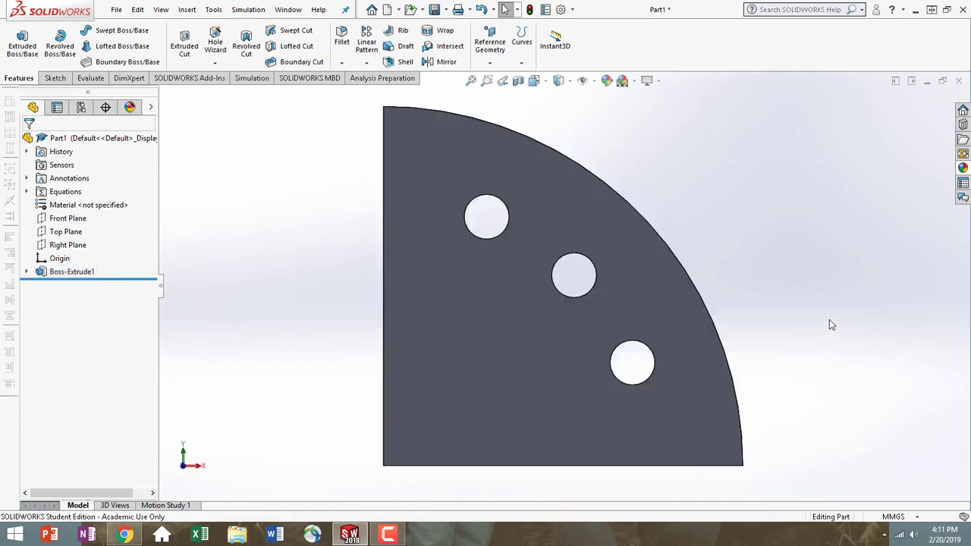
scroll(829, 319, up, 1)
scroll(780, 324, up, 2)
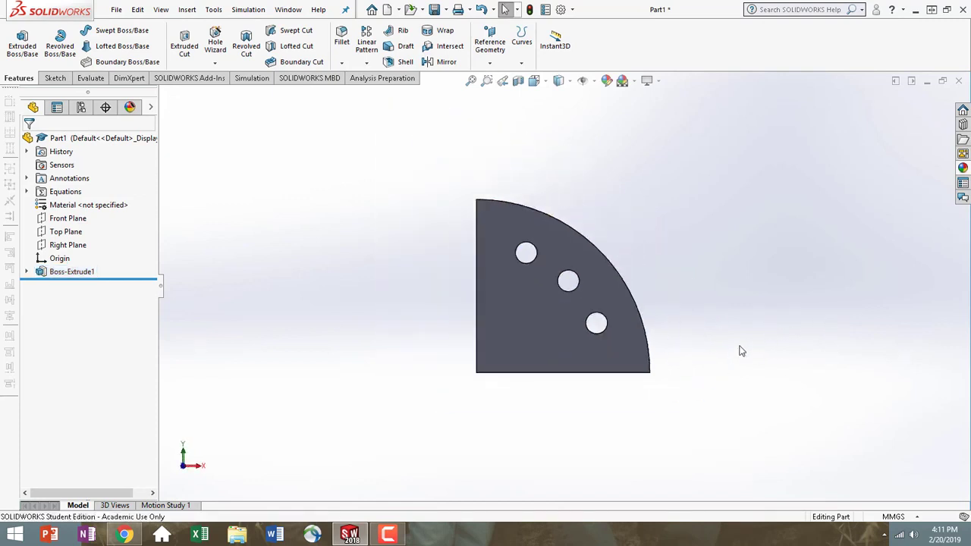
middle_drag(743, 338, 540, 346)
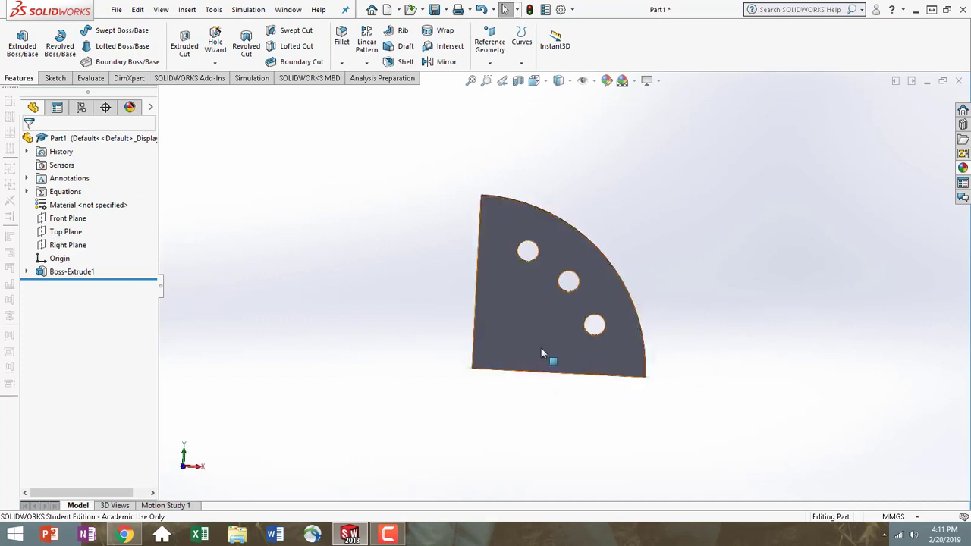
click(540, 347)
click(631, 305)
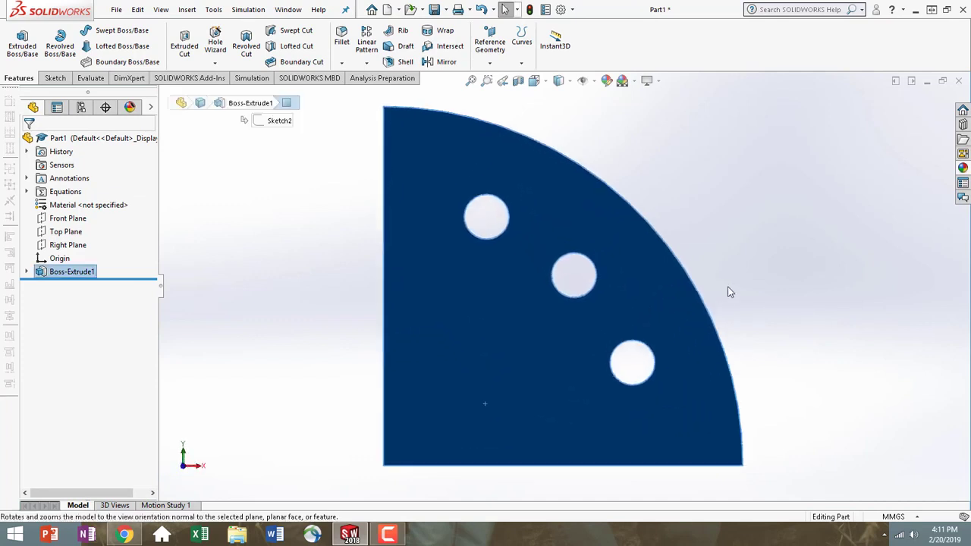
click(256, 262)
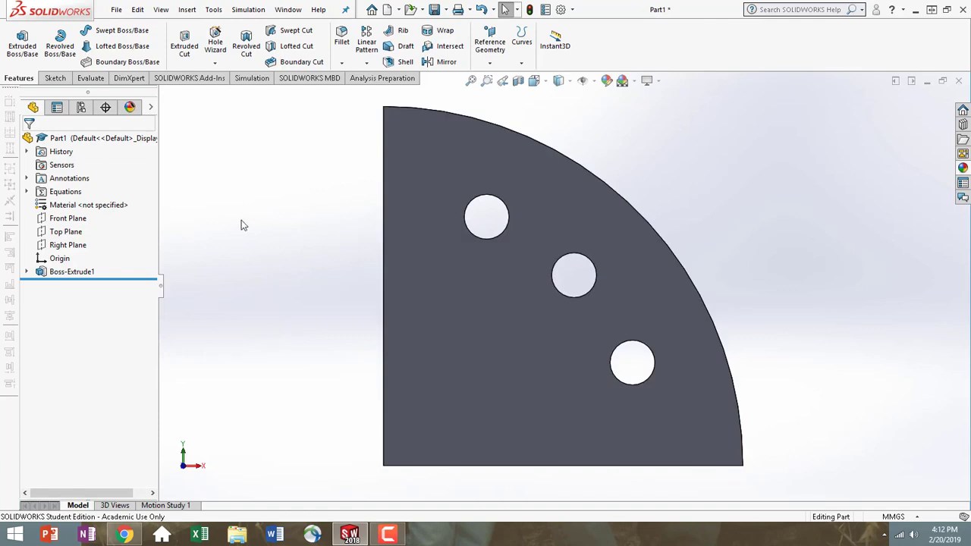
Open the equations manager and set global variable A1 to 130deg.
click(55, 195)
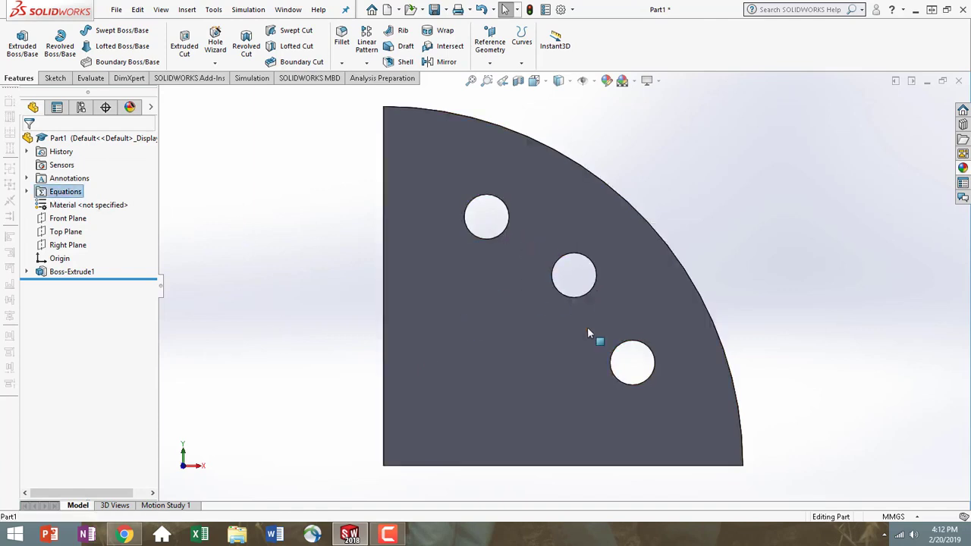
right_click(66, 196)
click(94, 202)
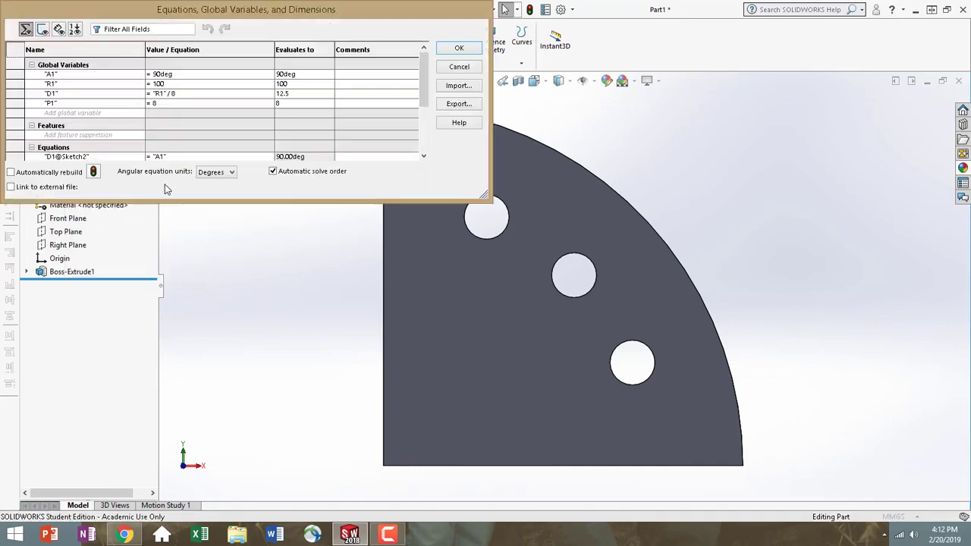
click(160, 75)
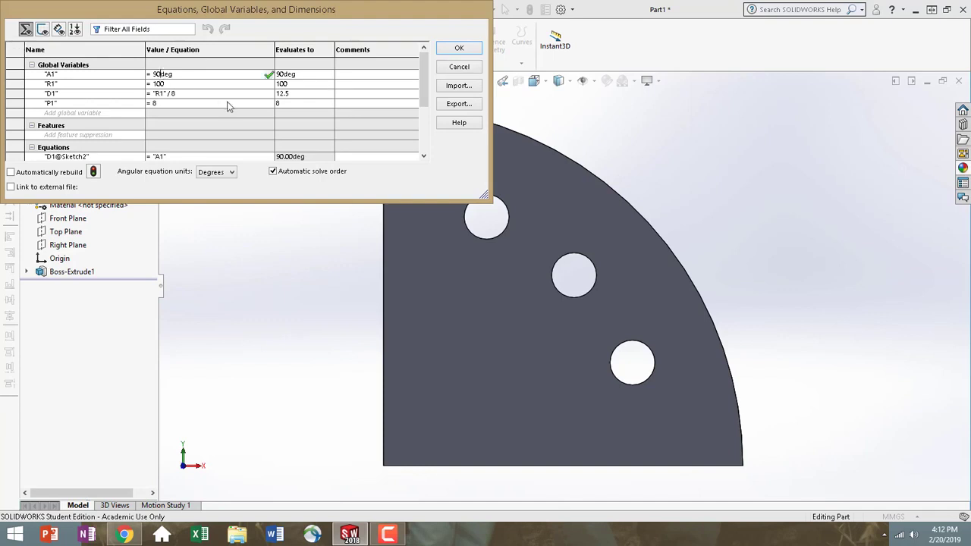
key(BackSpace)
key(BackSpace)
mouse_move(230, 102)
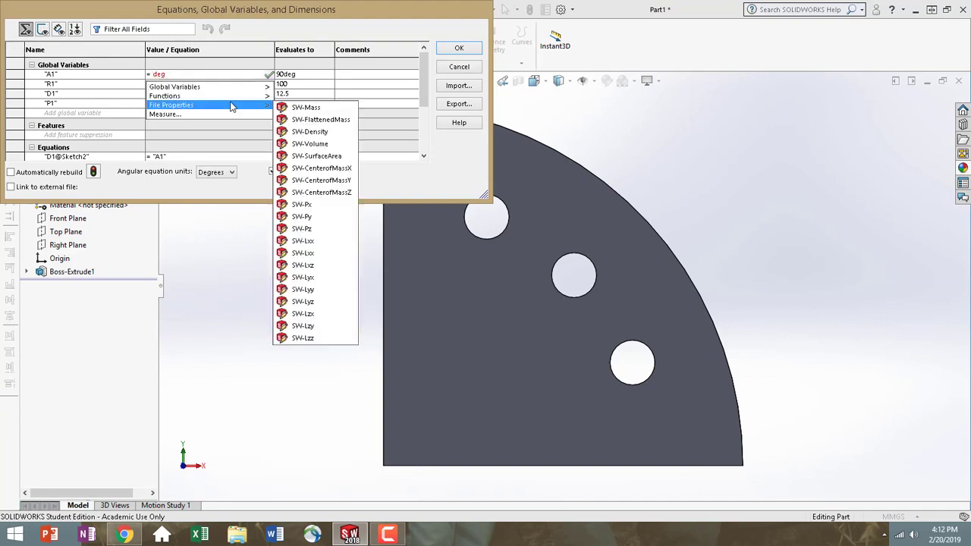
text(130)
key(Tab)
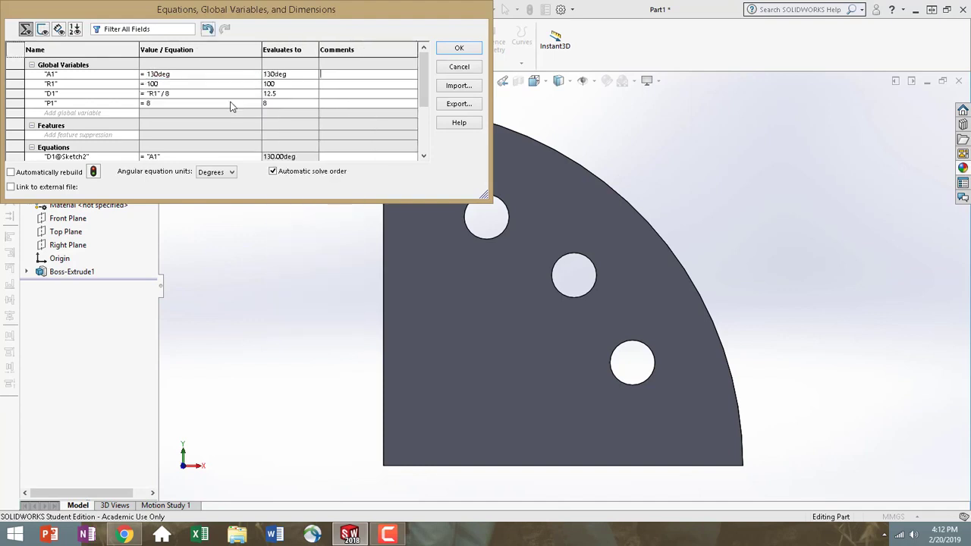
Set global variable R1 to 80 and apply the equation changes to the plate.
click(165, 84)
key(BackSpace)
key(BackSpace)
key(BackSpace)
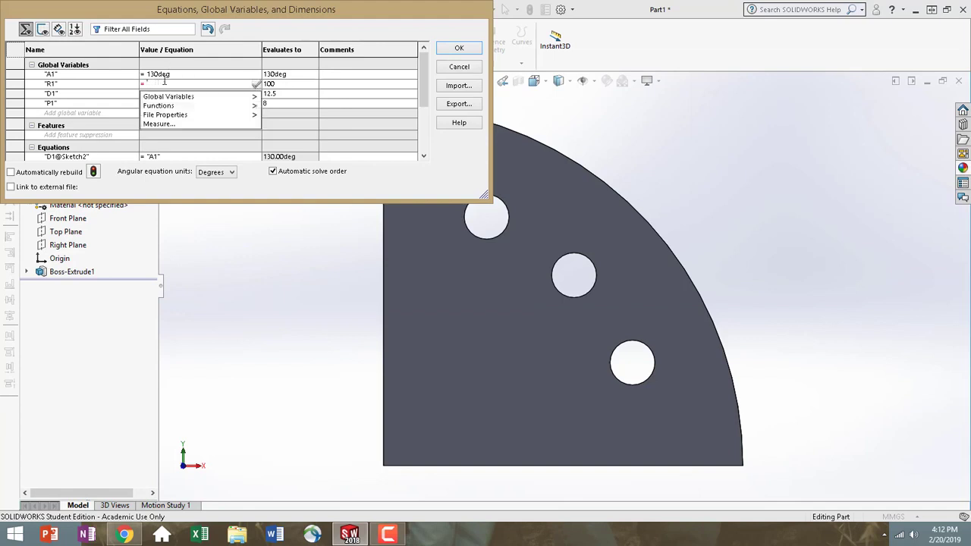
text(80)
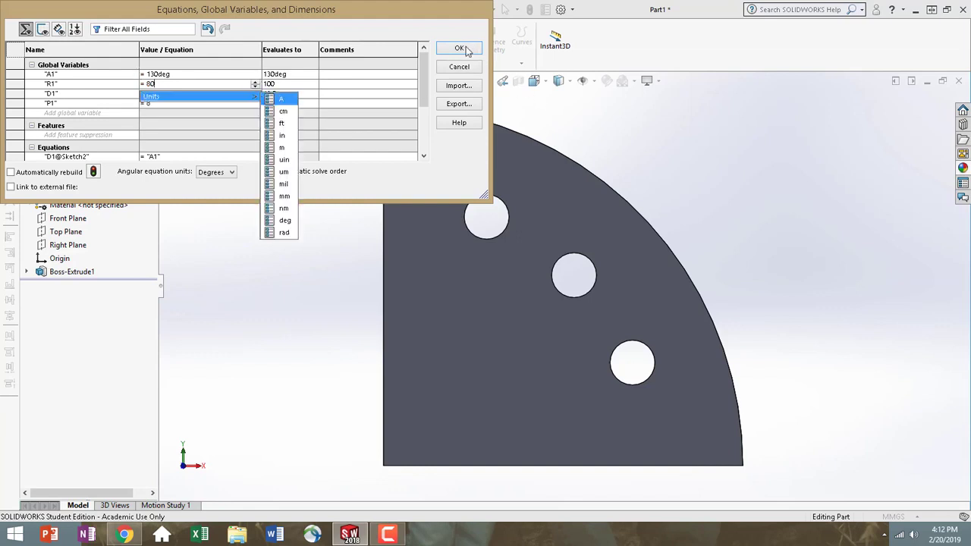
click(461, 49)
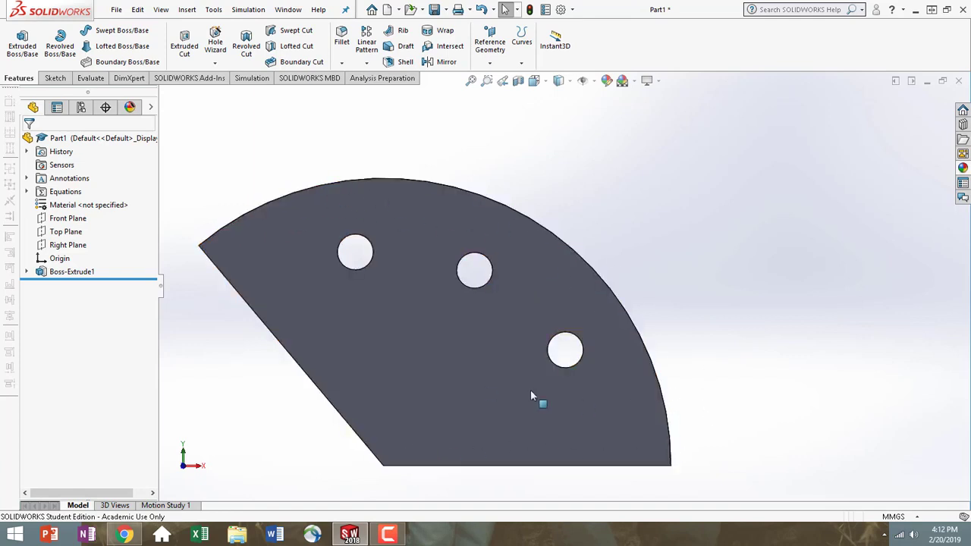
Edit the sketch of the extruded plate and center the three 32.5° angle dimension texts between their extension lines outside the arc.
click(72, 272)
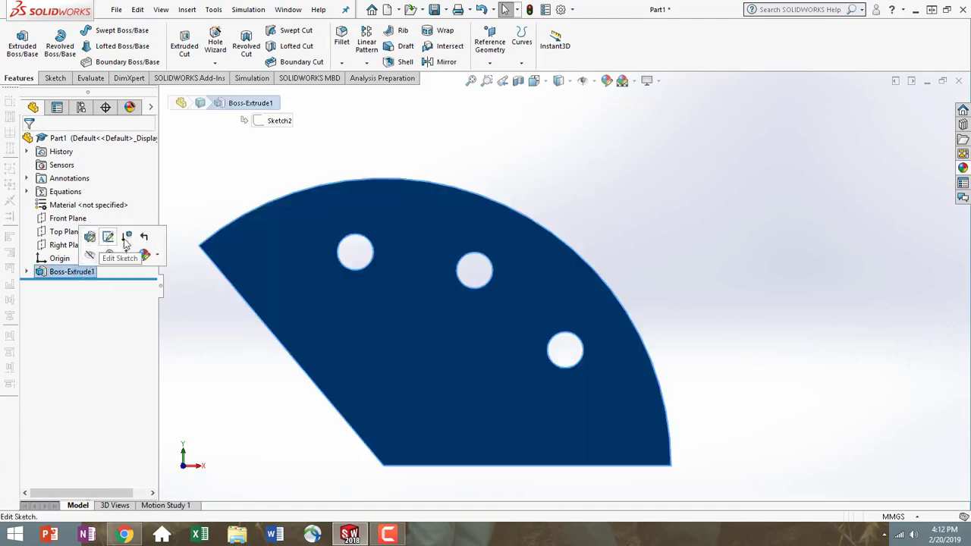
click(128, 237)
scroll(529, 345, up, 3)
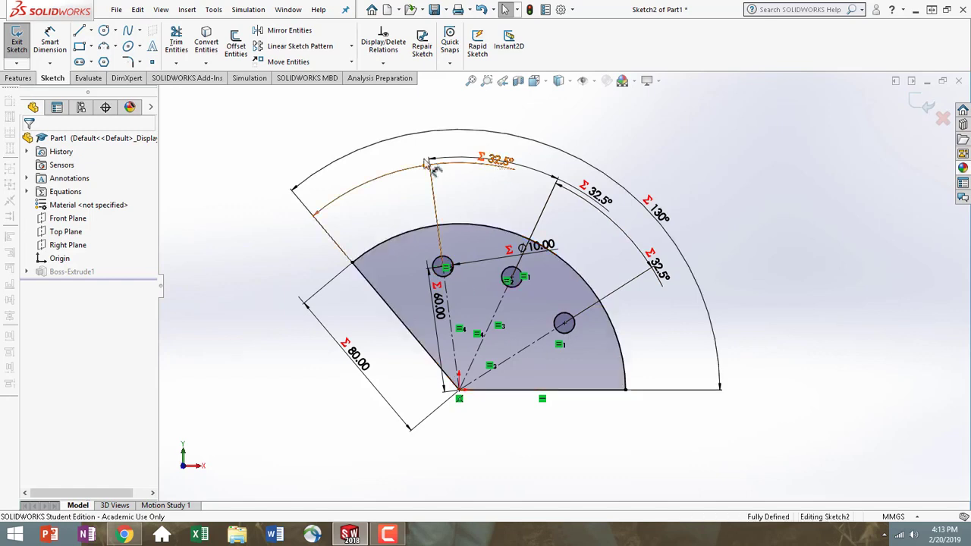
drag(433, 169, 383, 166)
drag(566, 189, 504, 168)
drag(656, 263, 611, 222)
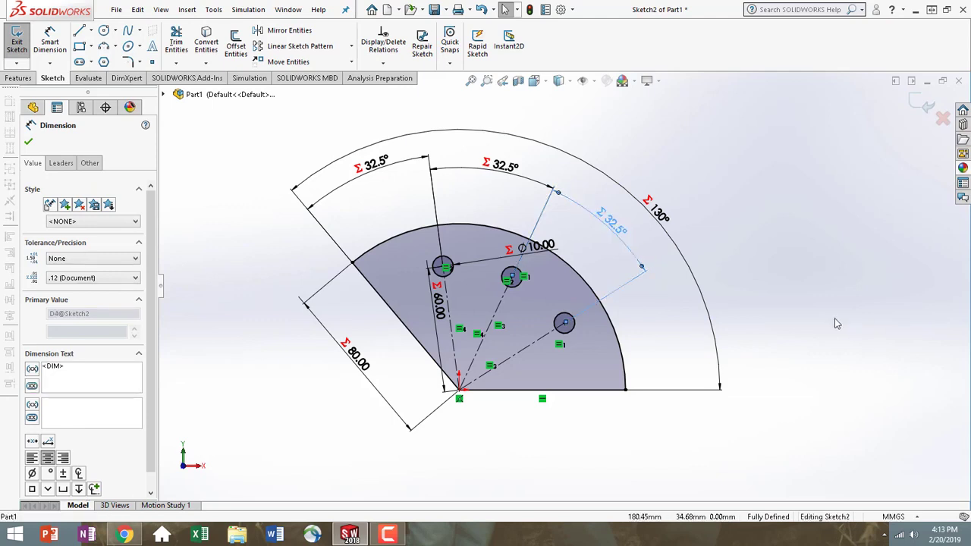
click(791, 323)
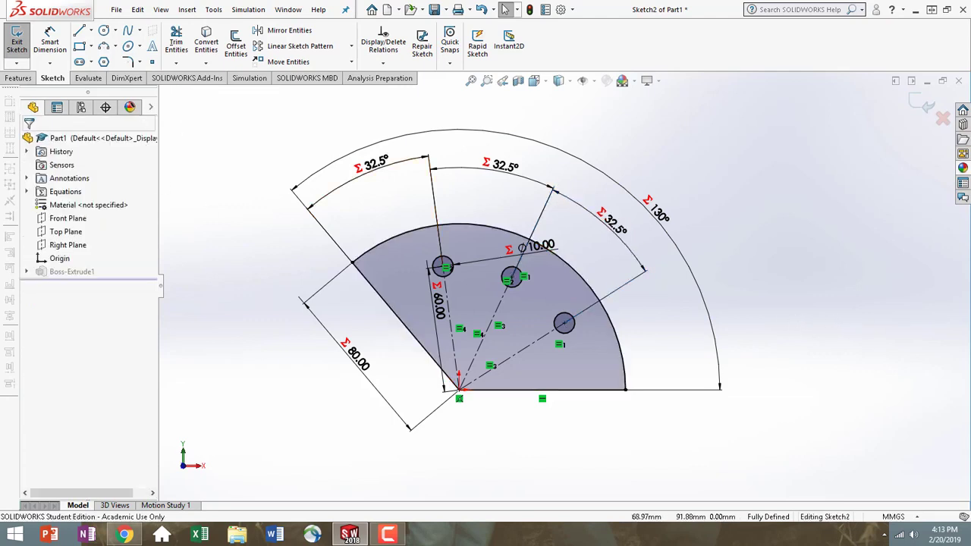